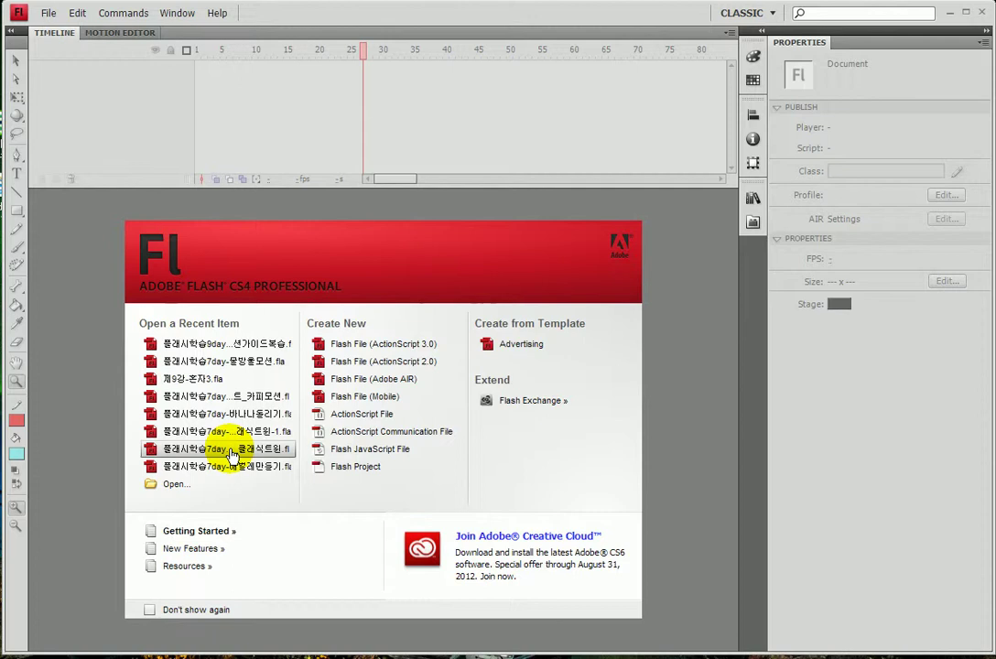
- Create a new Flash File (ActionScript 2.0) and save it in the 플래시 folder as 플래시학습9day_축구공차는모습
left_click(364, 363)
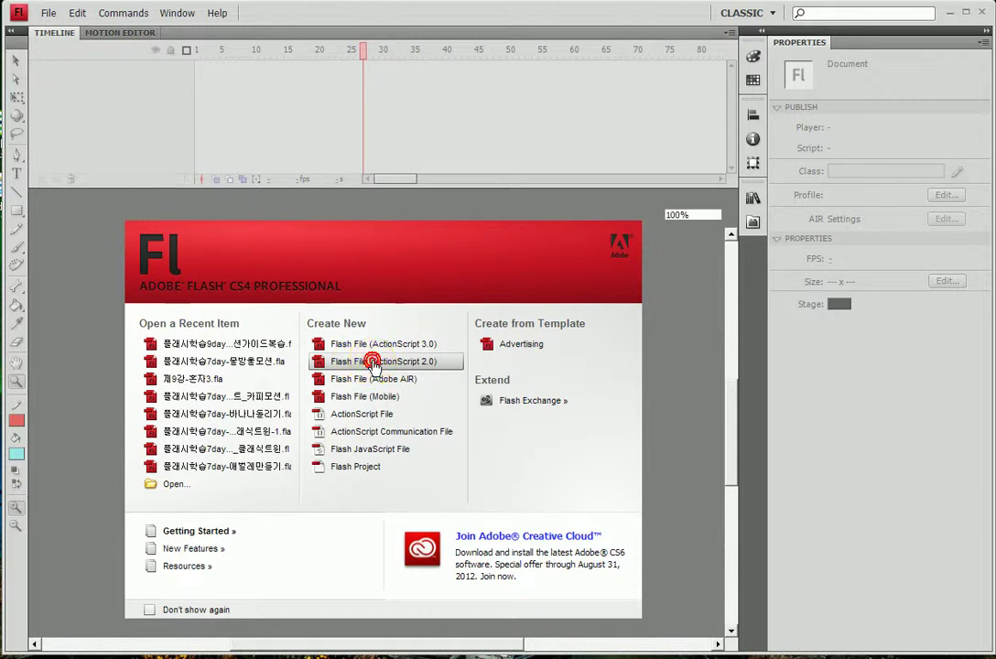
left_click(84, 283)
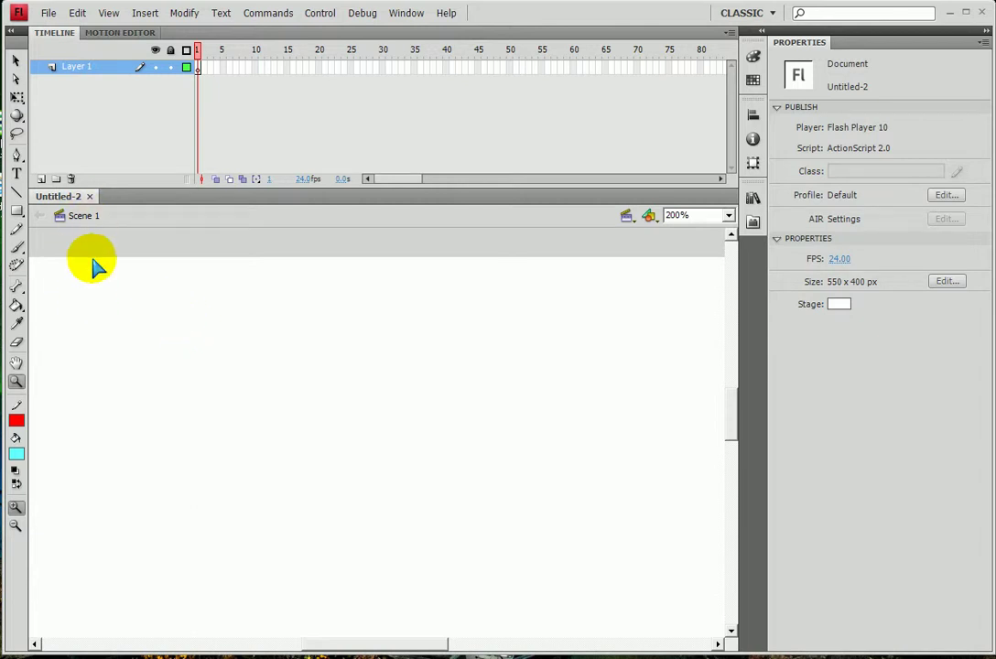
key("ctrl+s")
left_click_drag(403, 419, 638, 420)
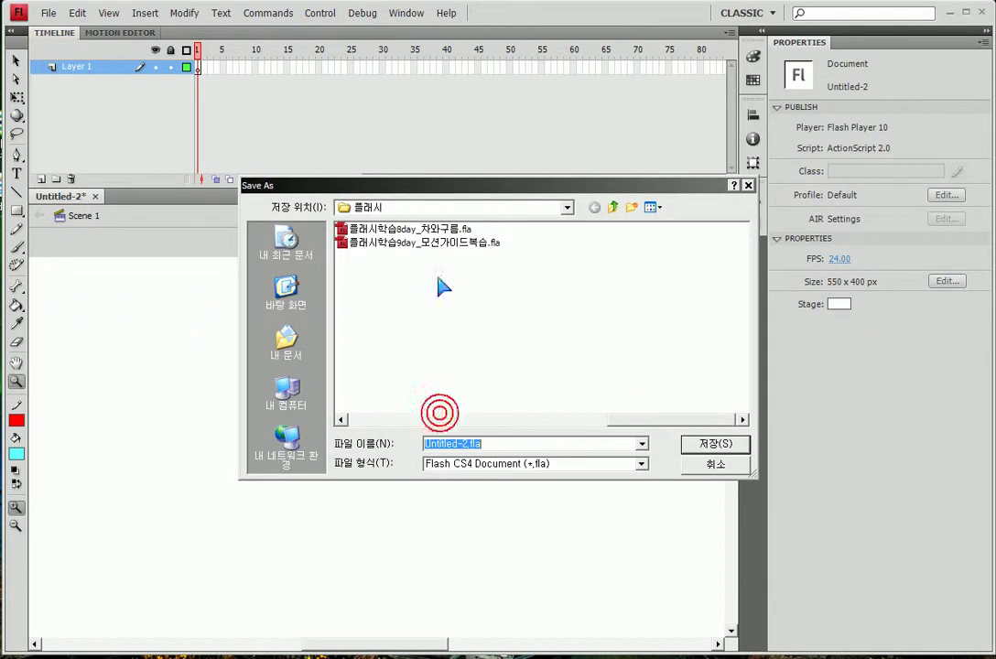
left_click(394, 243)
double_click(523, 440)
left_click_drag(499, 444, 595, 444)
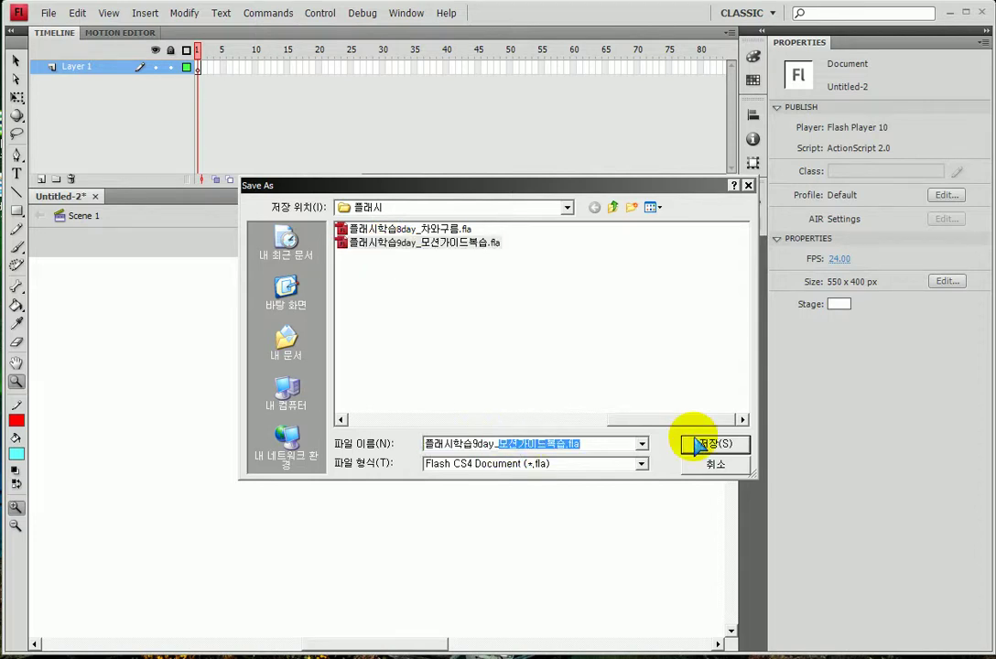
type("ㅊ축")
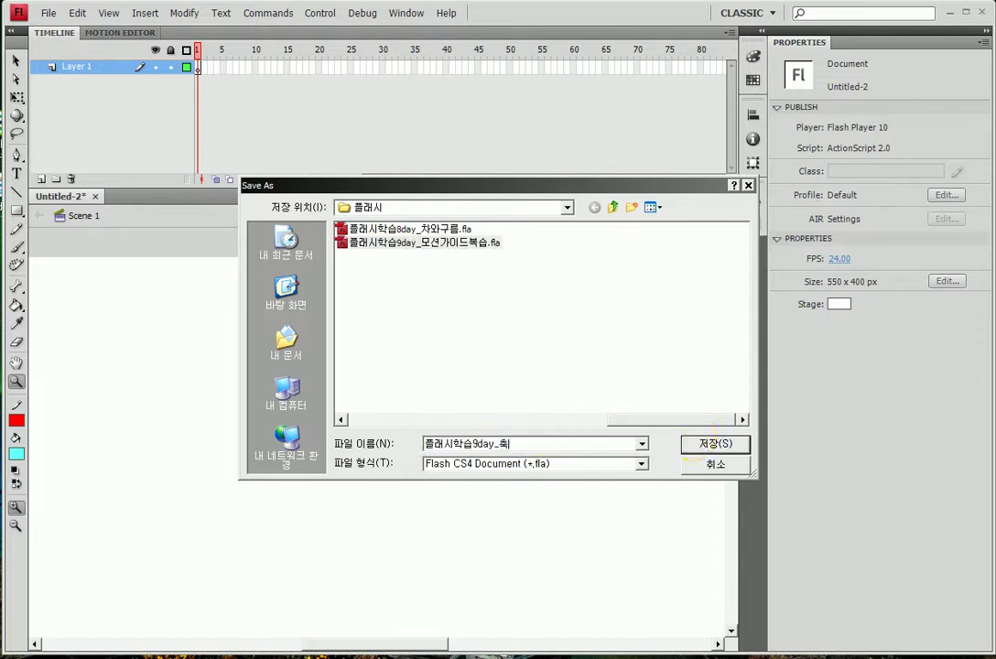
type("구공차는보습")
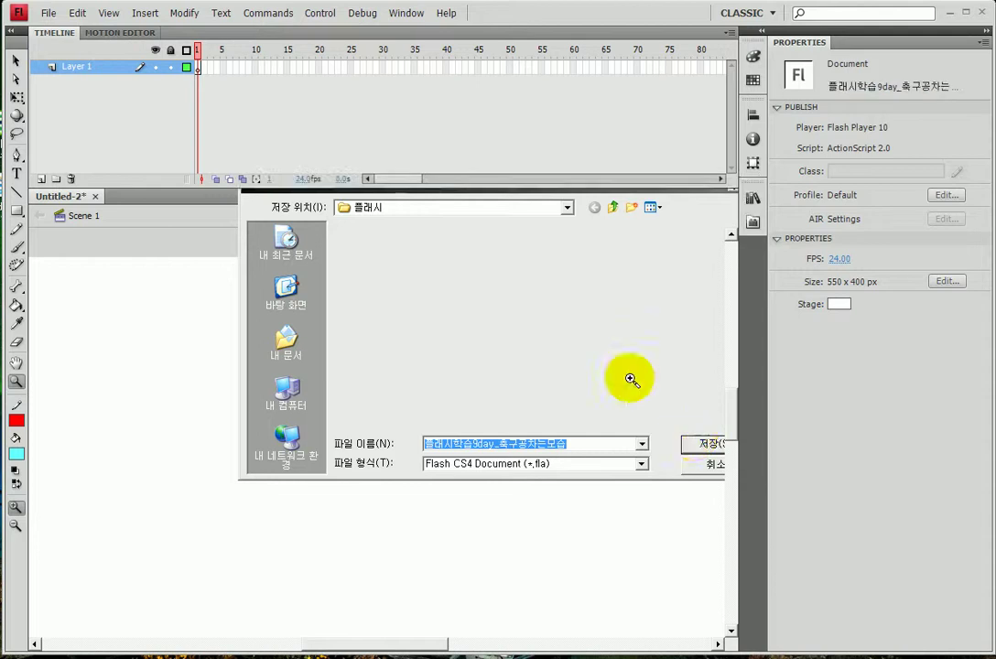
left_click(689, 442)
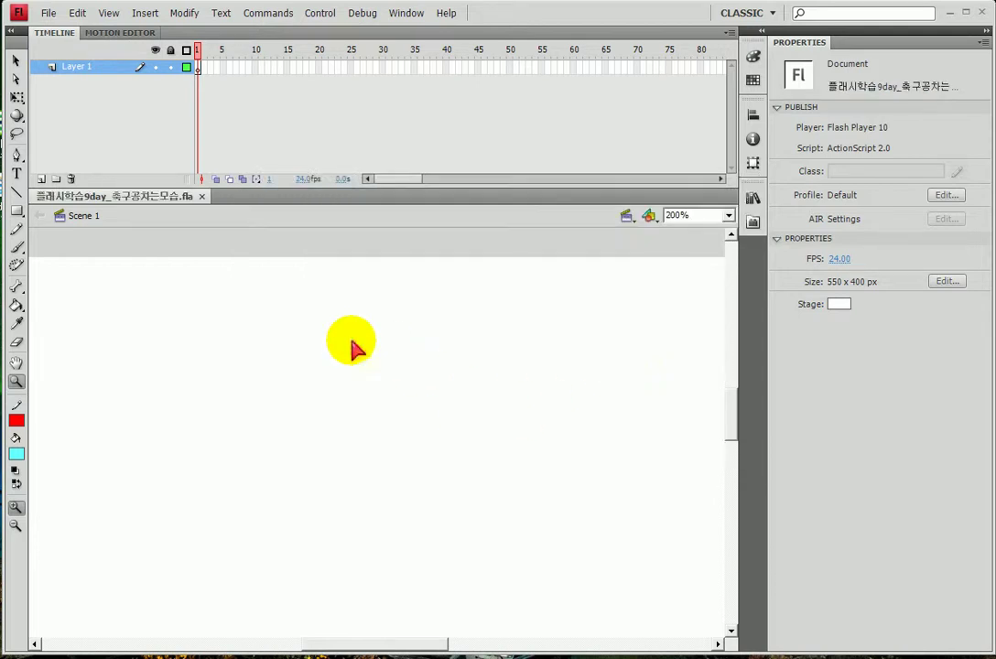
key("ctrl+r")
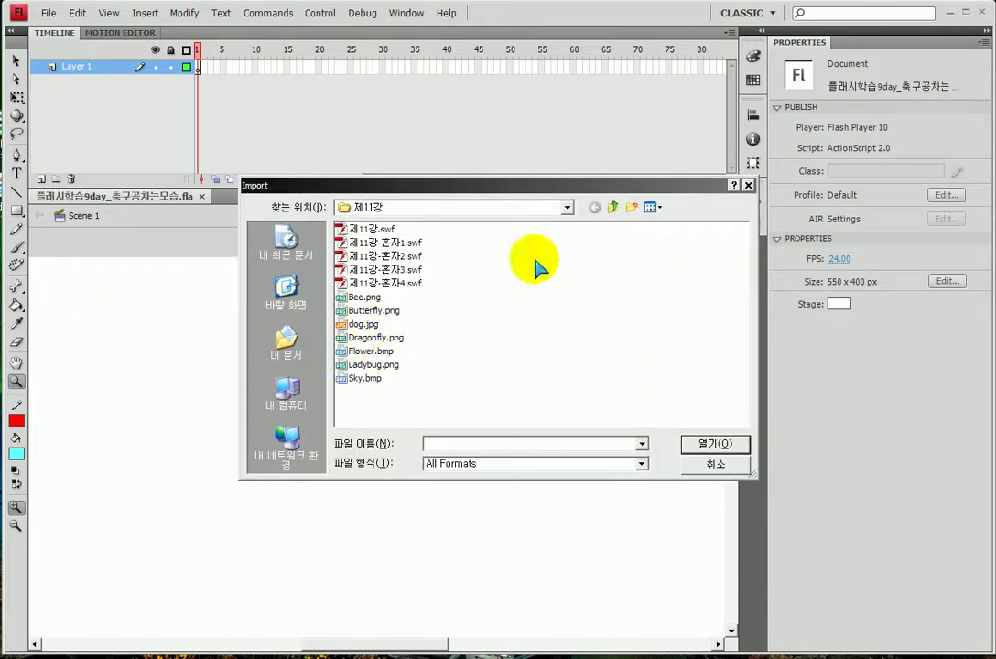
left_click(653, 208)
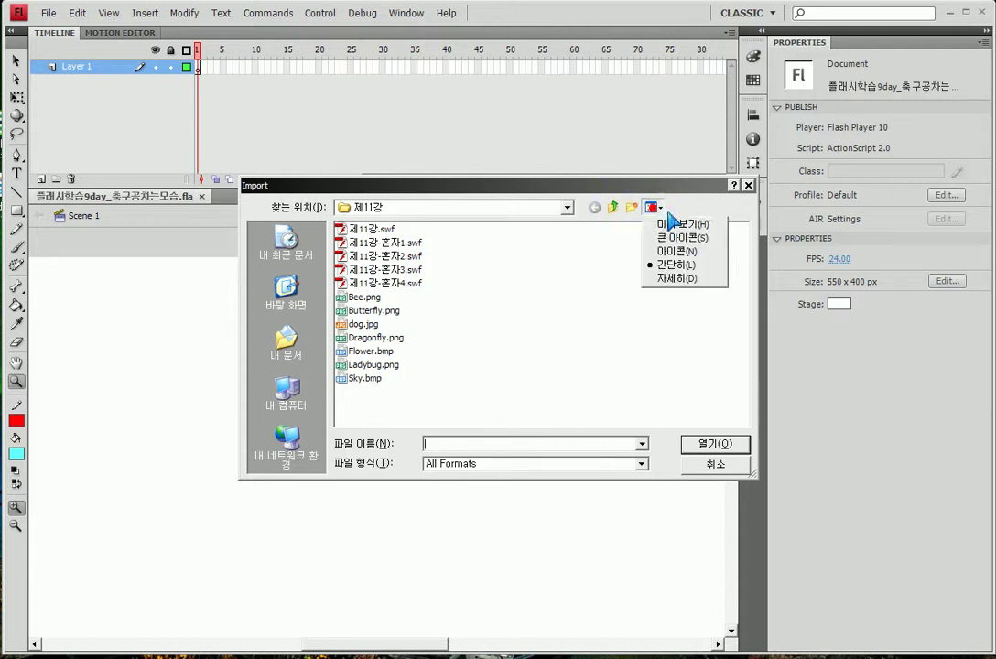
left_click(661, 223)
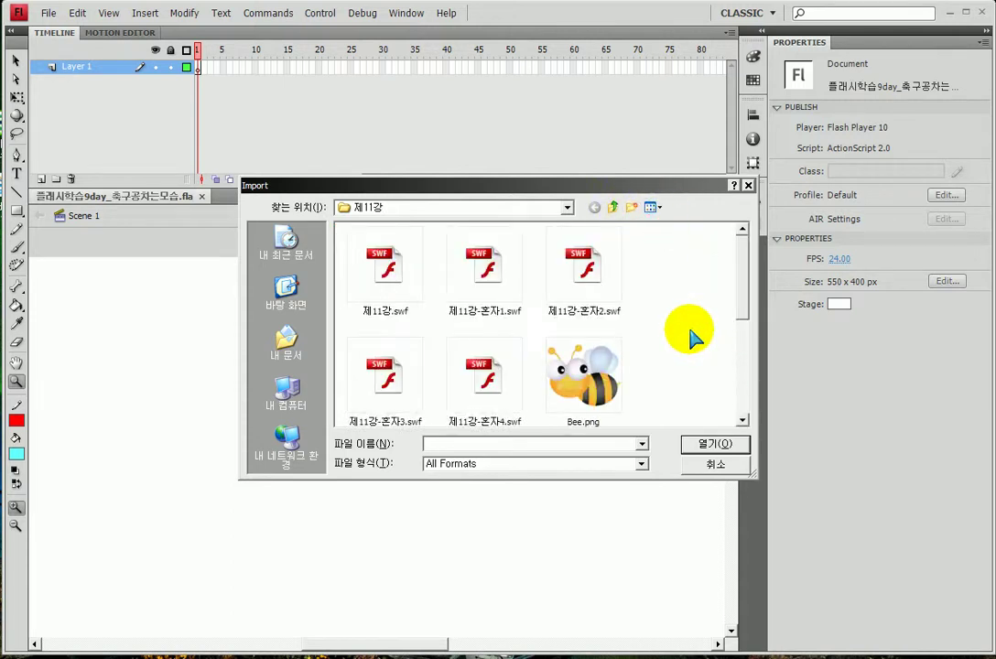
scroll(694, 335, "down", 5)
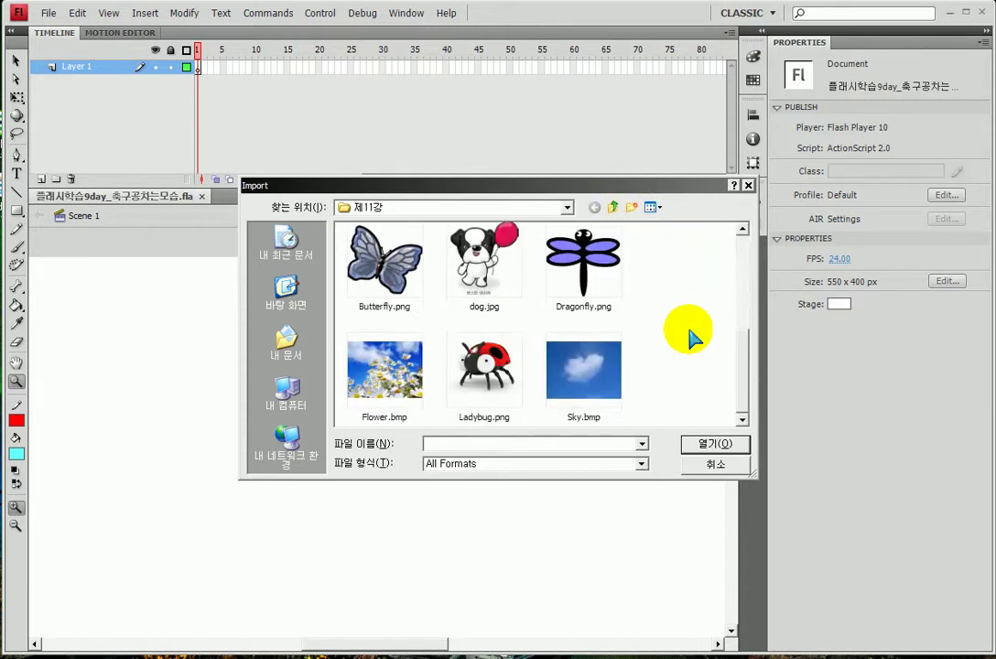
left_click(715, 466)
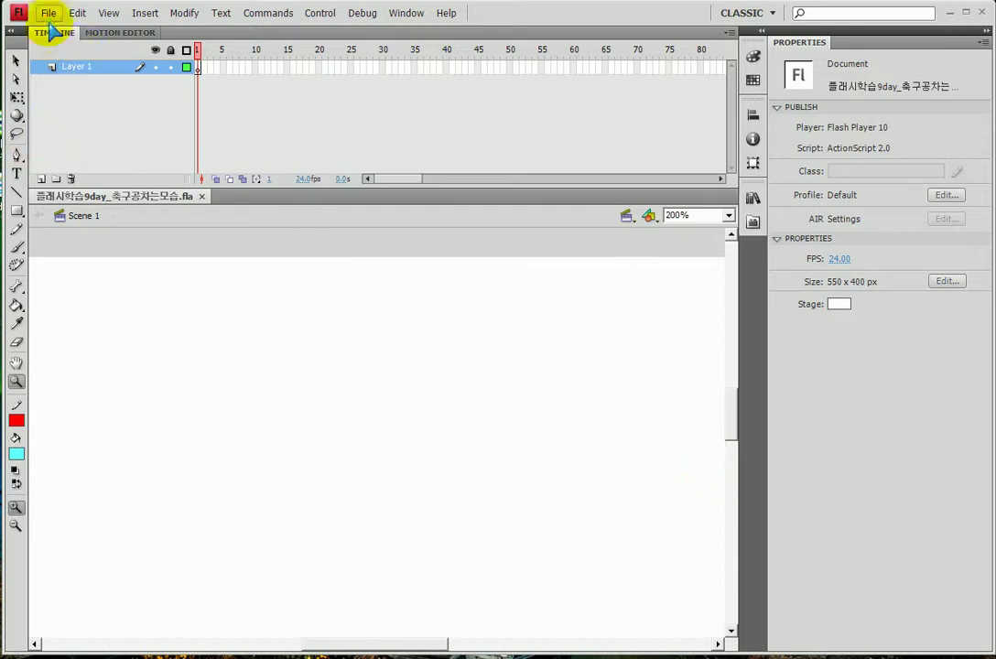
- Open 제11강-혼자4.fla from the 제11강 folder under 수업예제 > 플래시 on drive D
left_click(48, 13)
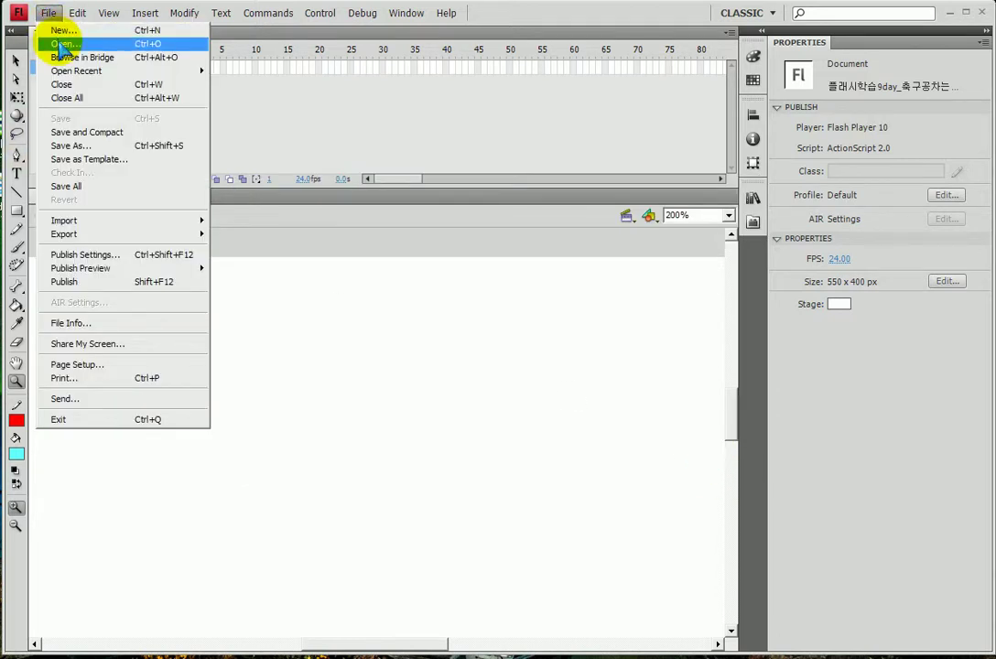
left_click(62, 44)
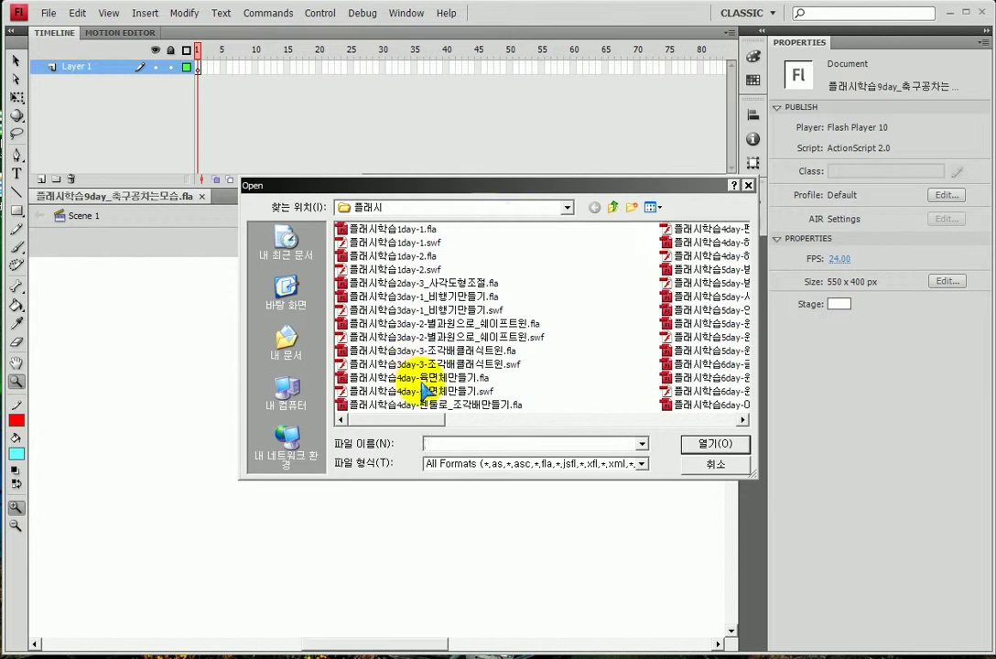
left_click(500, 209)
left_click(403, 299)
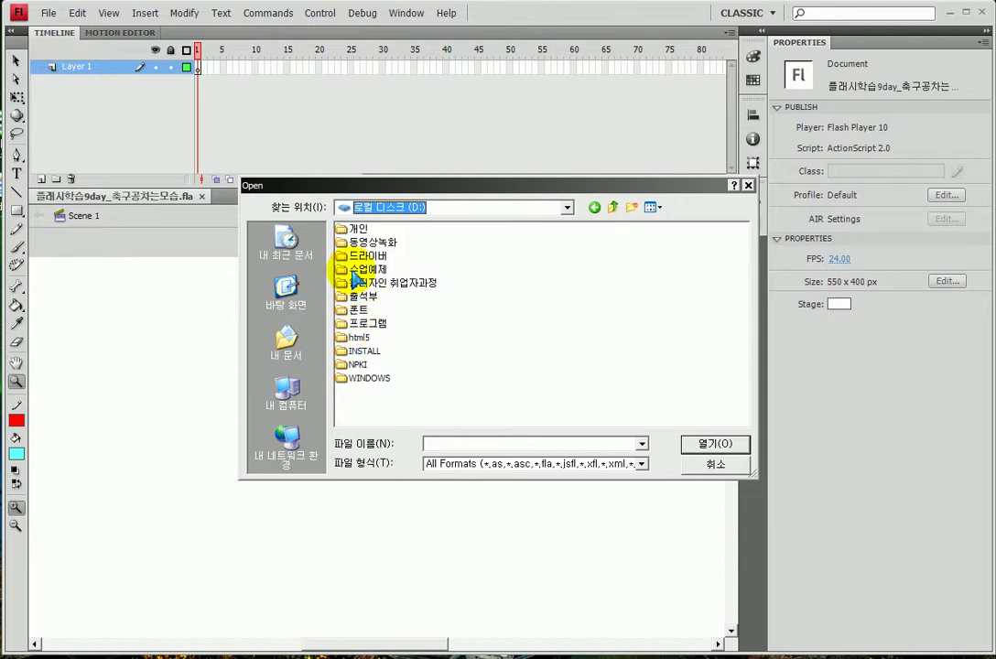
double_click(354, 270)
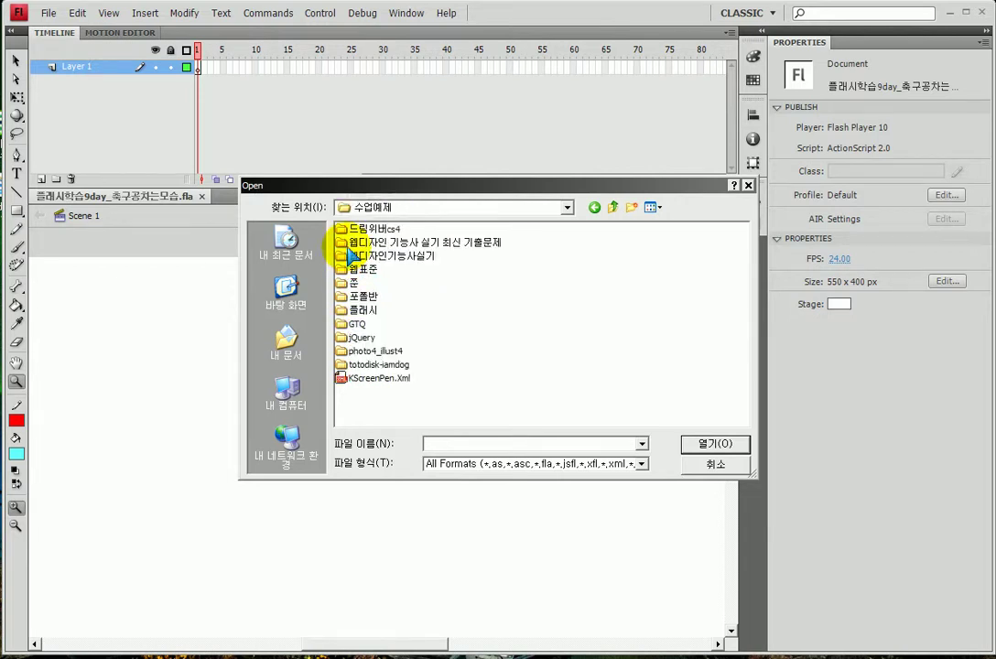
double_click(353, 309)
double_click(357, 231)
double_click(357, 230)
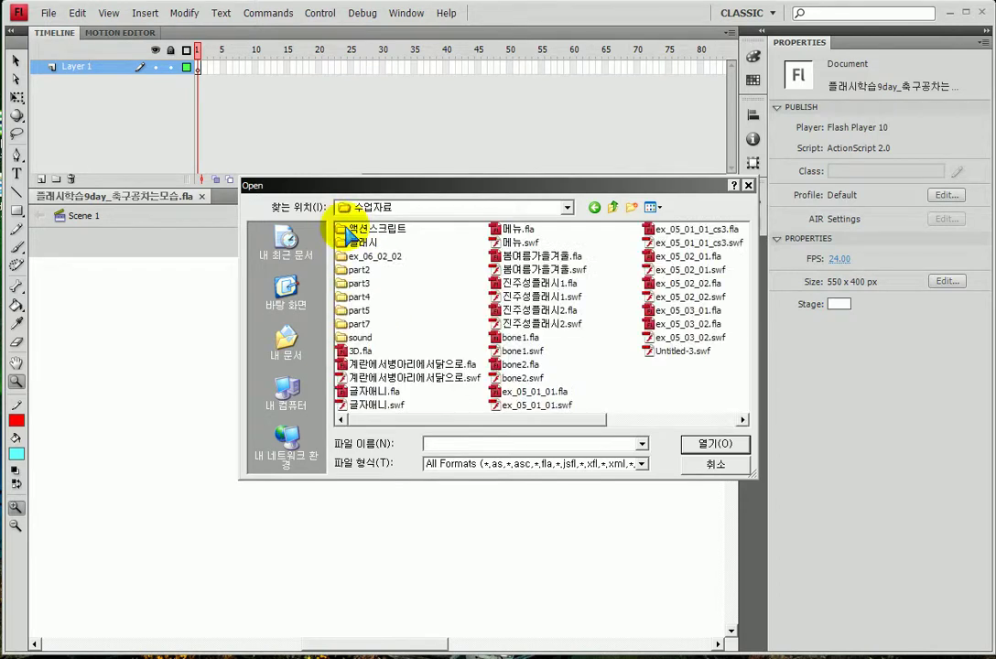
key("BackSpace")
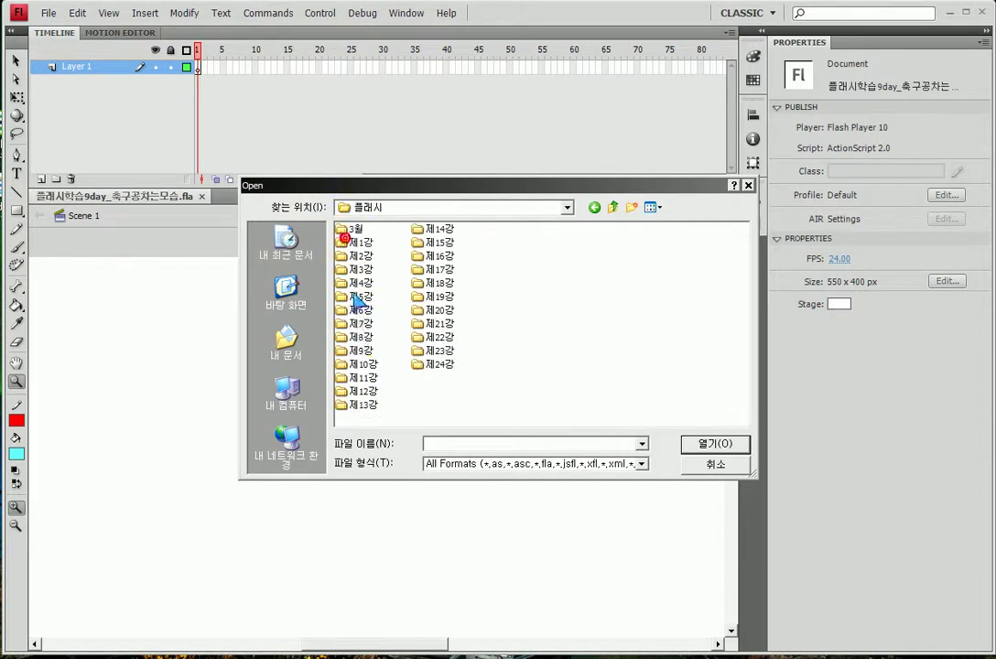
double_click(355, 377)
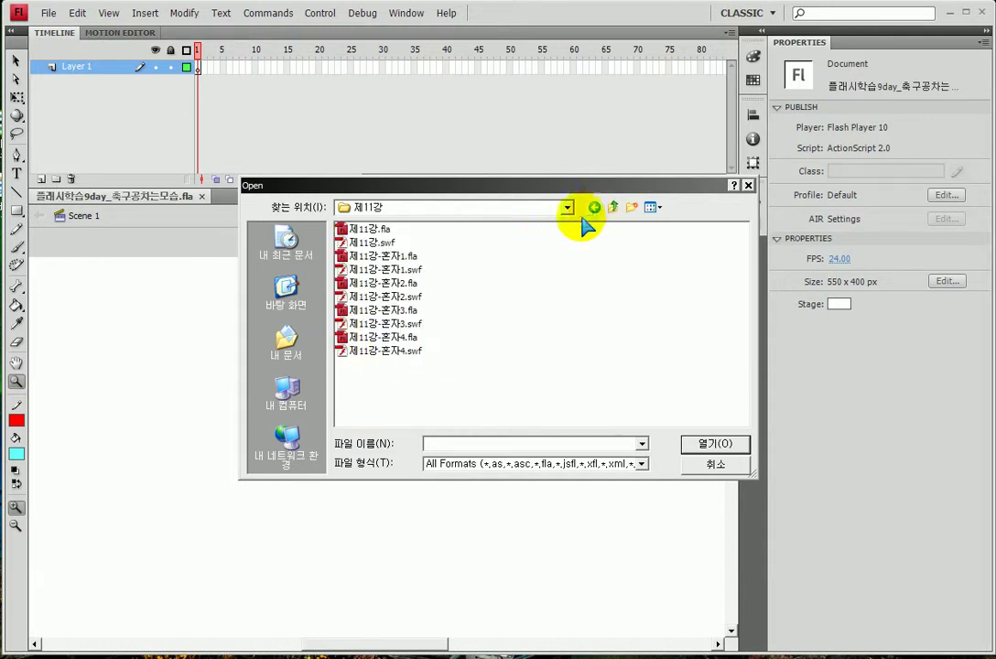
left_click(357, 337)
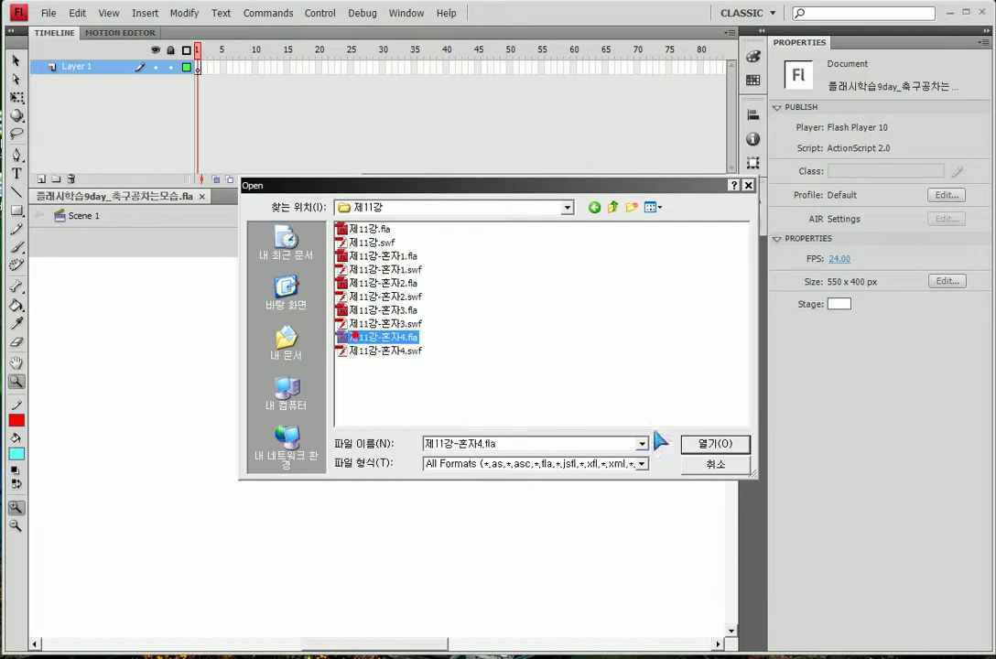
left_click(714, 443)
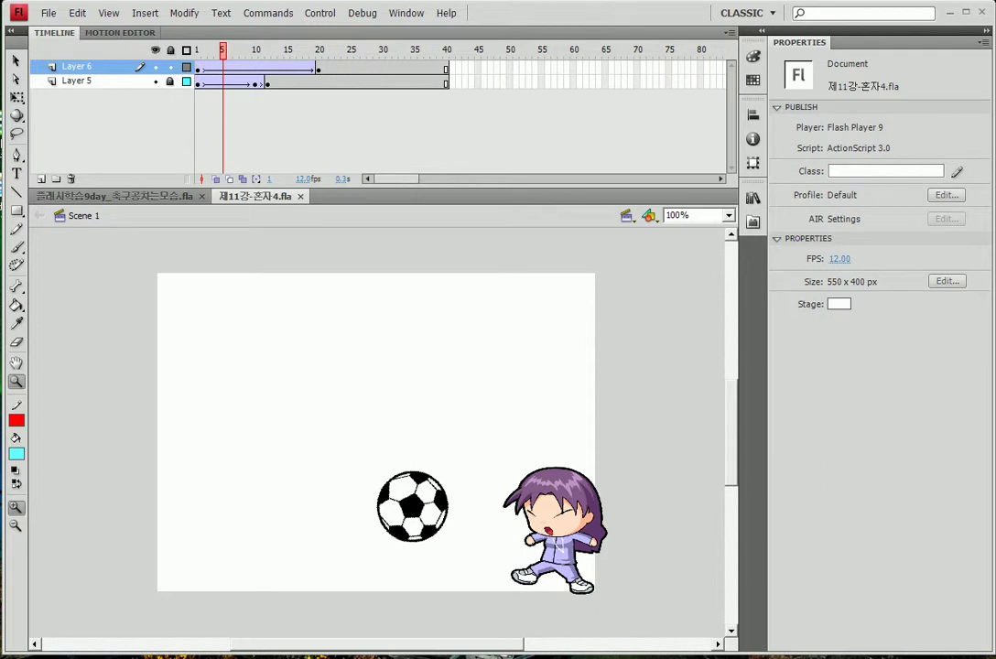
- Copy the Player.png and Soccer-Ball.png symbols from the 제11강-혼자4.fla library into the library of 플래시학습9day_축구공차는모습.fla
left_click(16, 61)
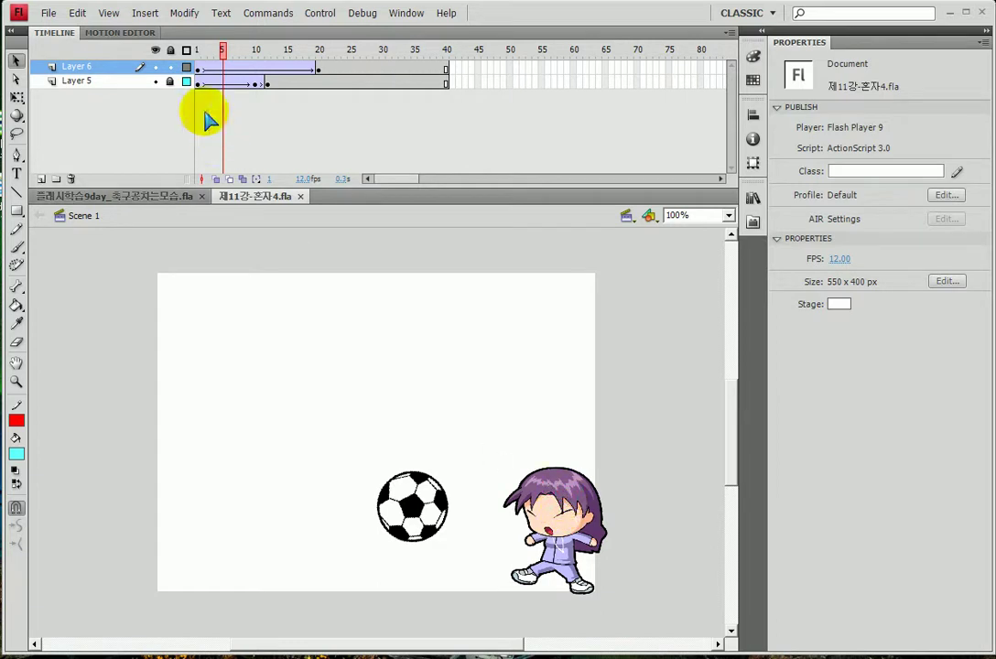
left_click(752, 200)
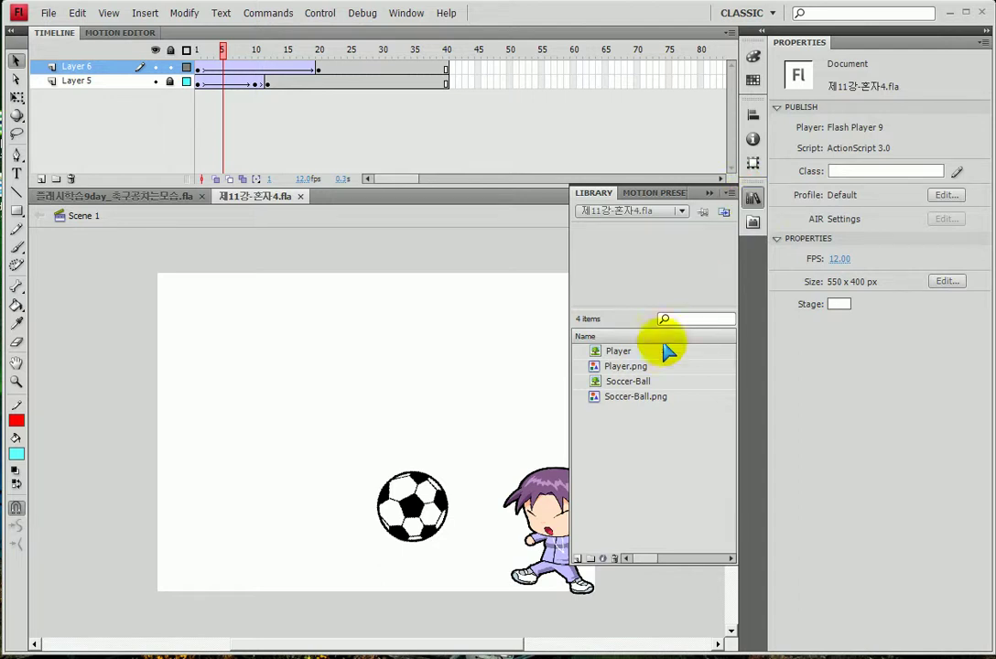
left_click(629, 383)
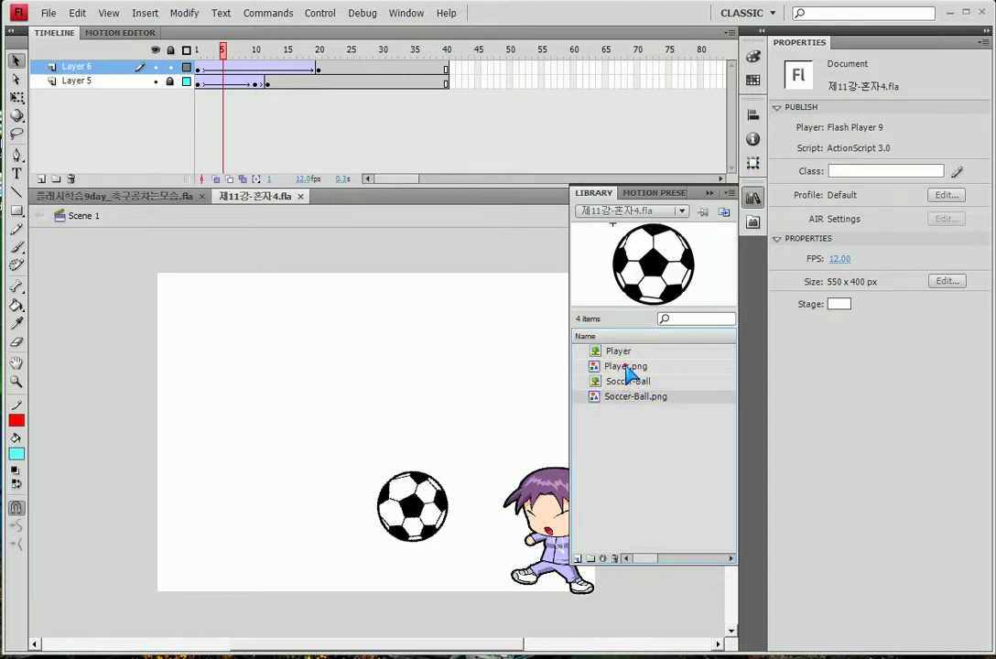
left_click(628, 369)
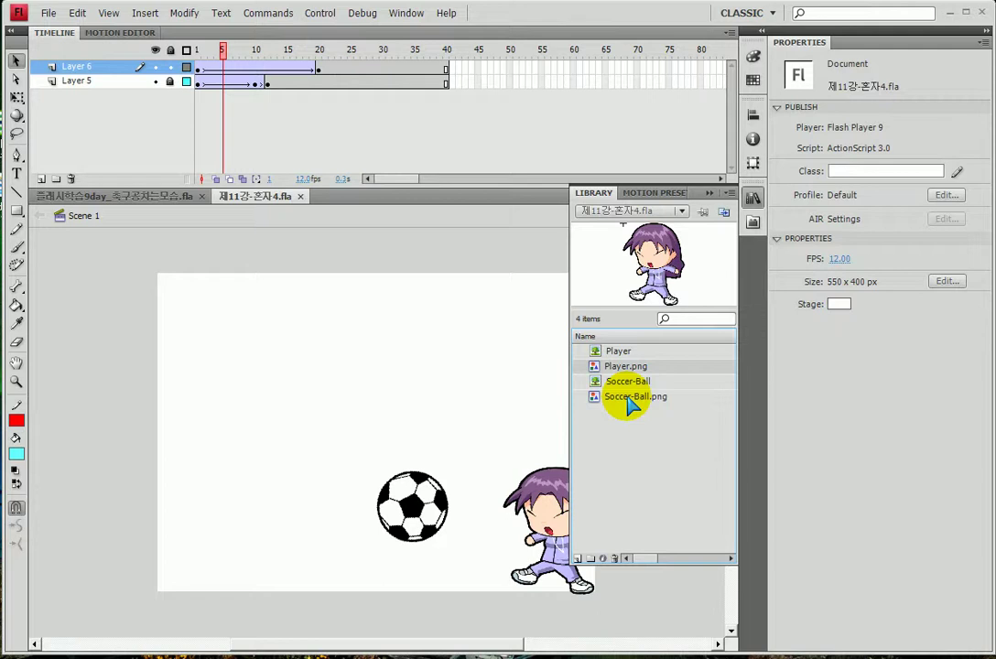
left_click(631, 400)
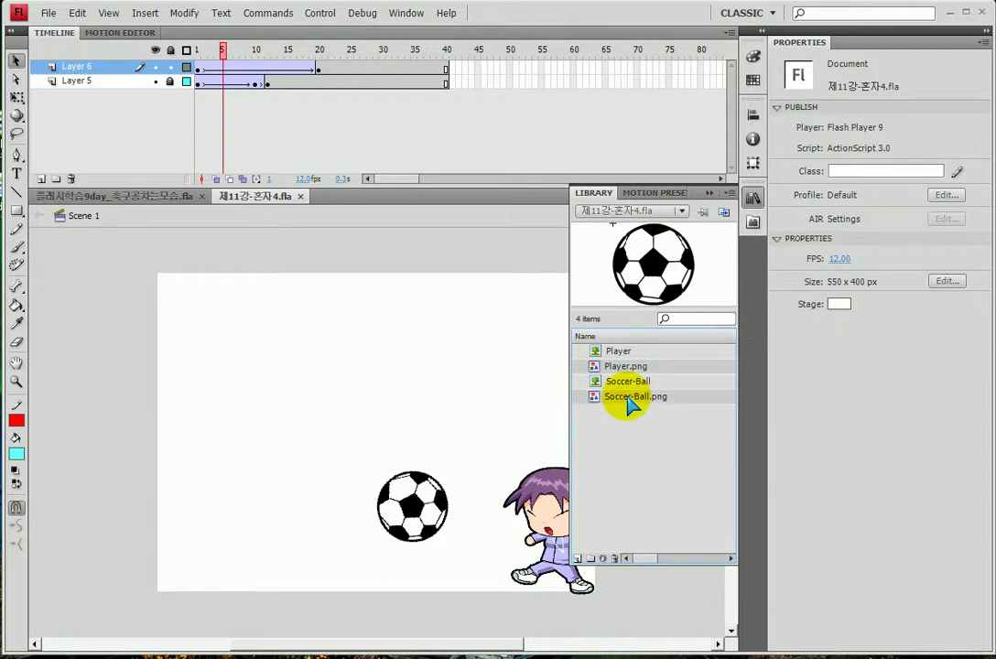
left_click(115, 196)
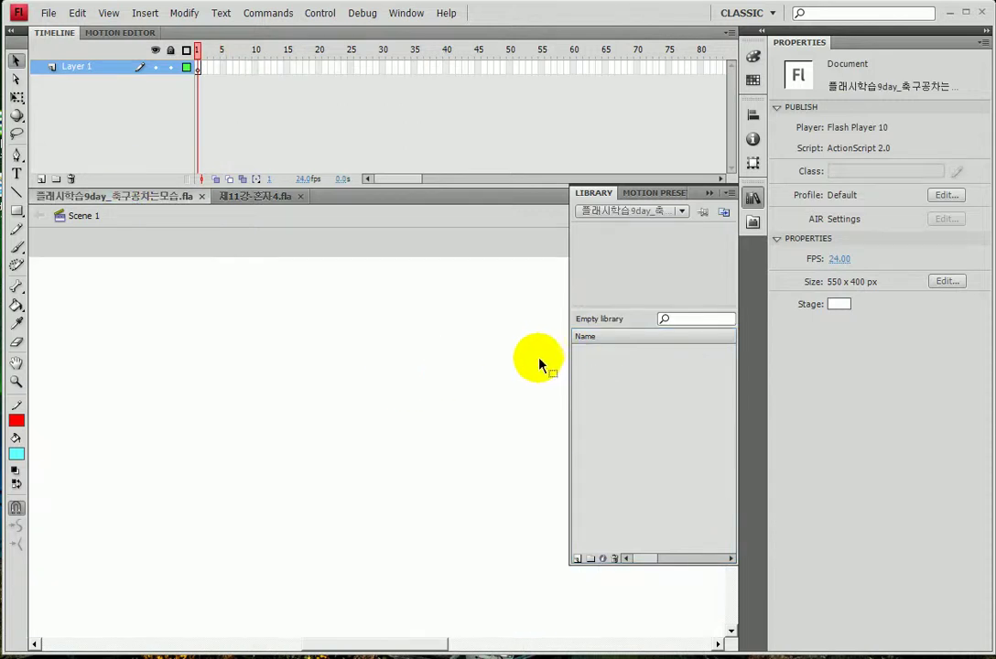
left_click(657, 401)
left_click(658, 401)
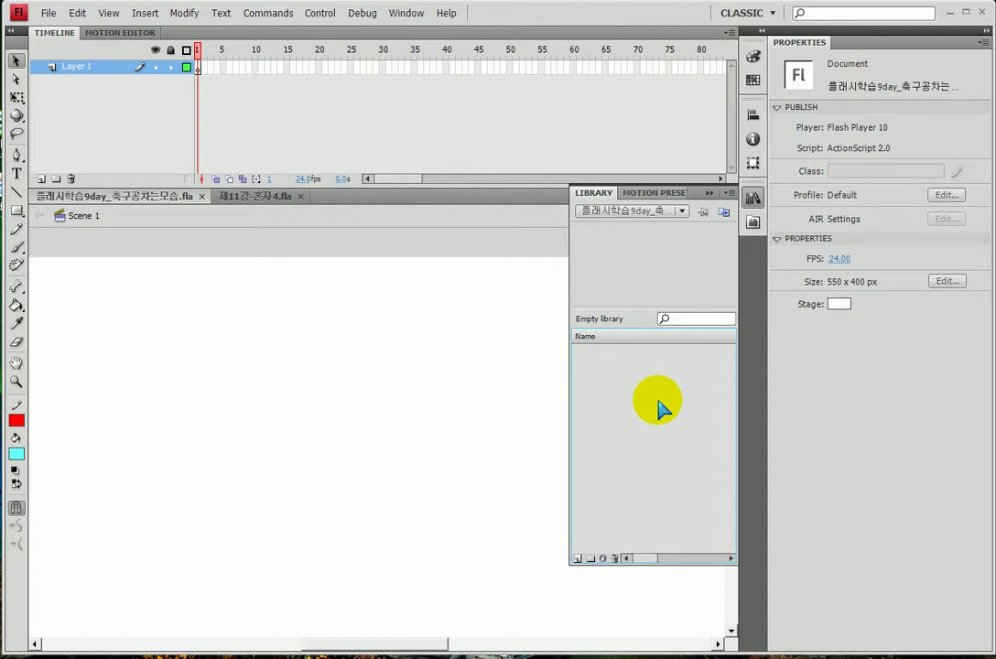
key("ctrl+v")
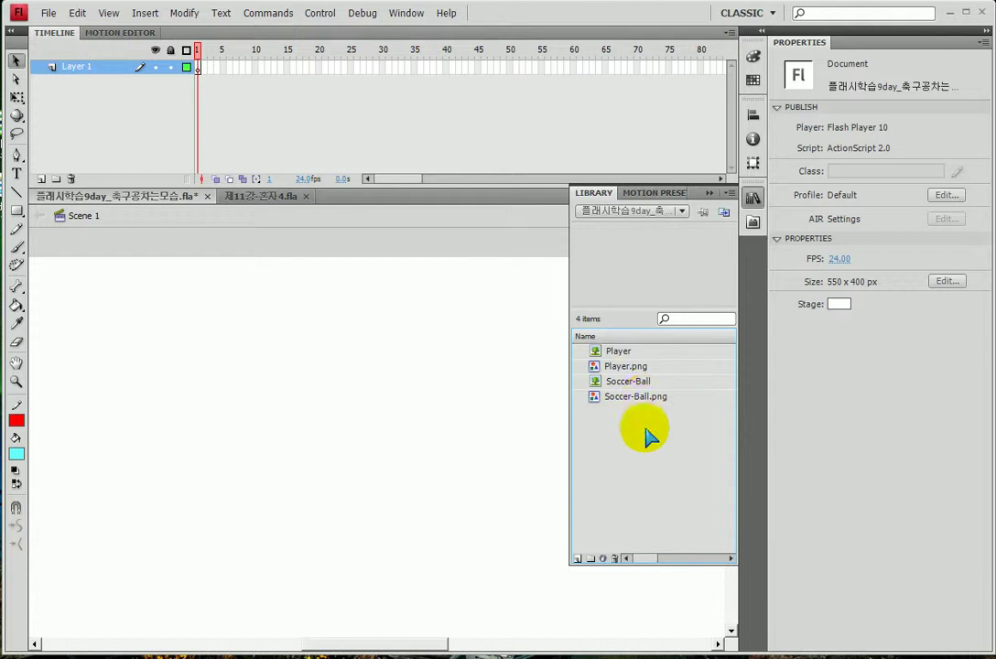
- Place an instance of the Player.png graphic symbol on the stage at about X 164, Y -73
left_click(617, 367)
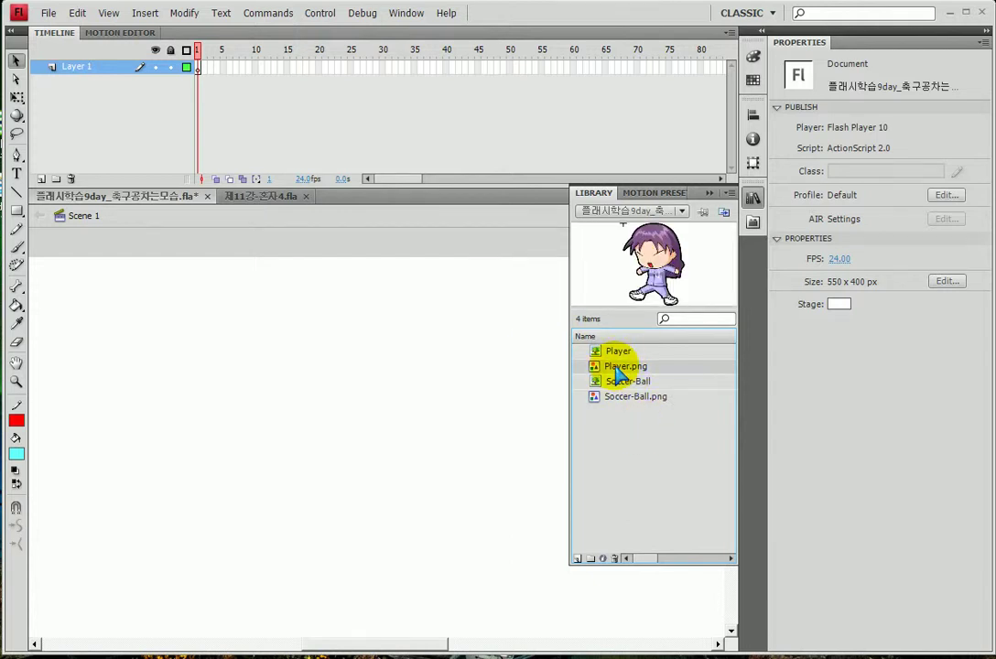
left_click_drag(698, 255, 444, 461)
left_click(709, 193)
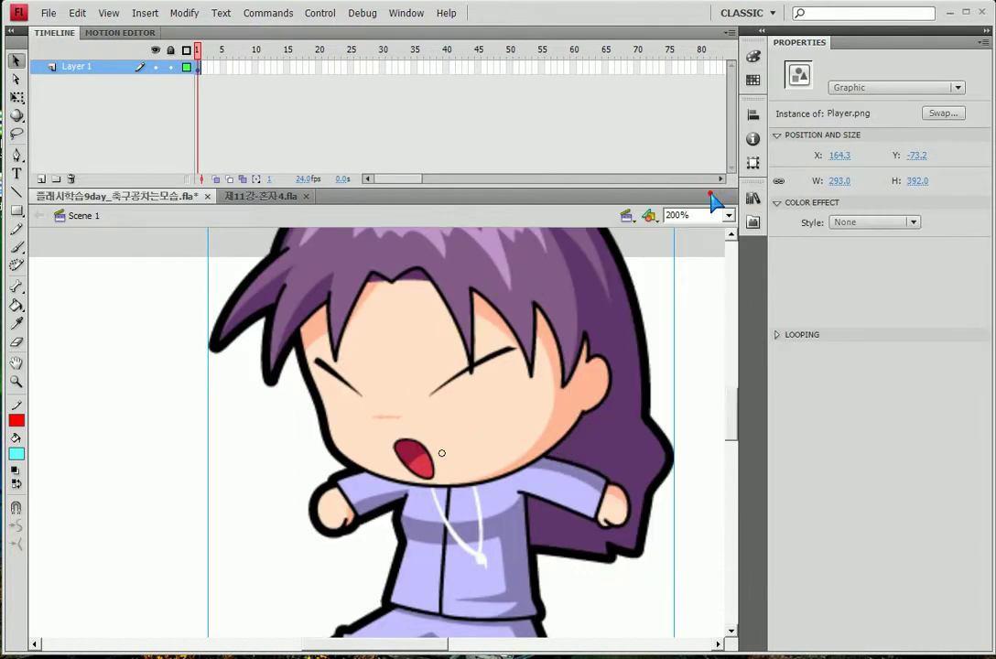
key("ctrl+minus")
key("ctrl+minus")
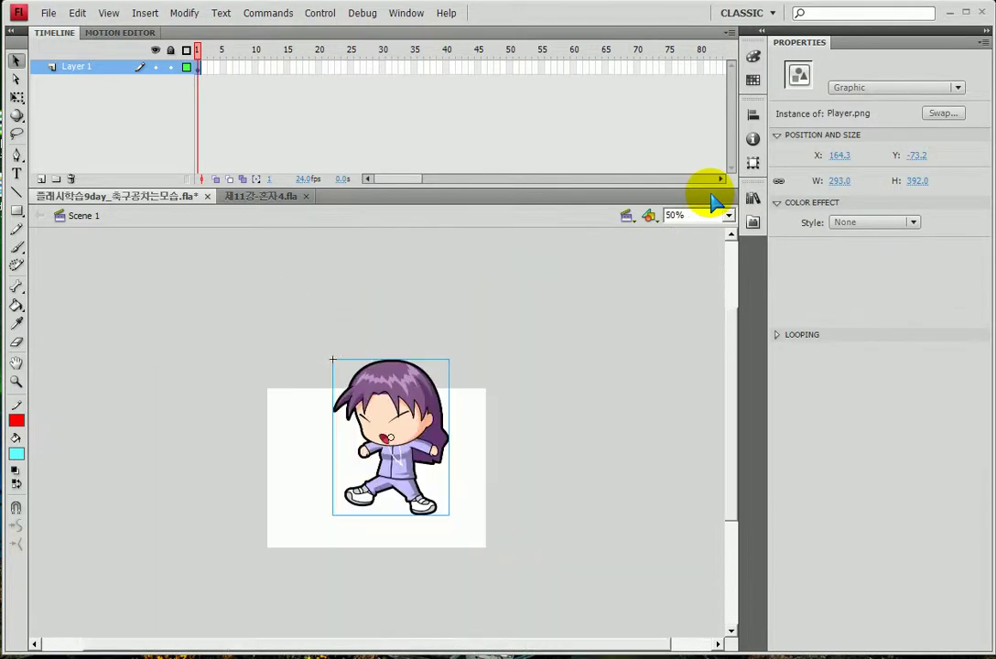
- Scale the player proportionally to about 85 × 114 px and move it to the stage's lower-right corner at about X 474, Y 280
left_click(752, 162)
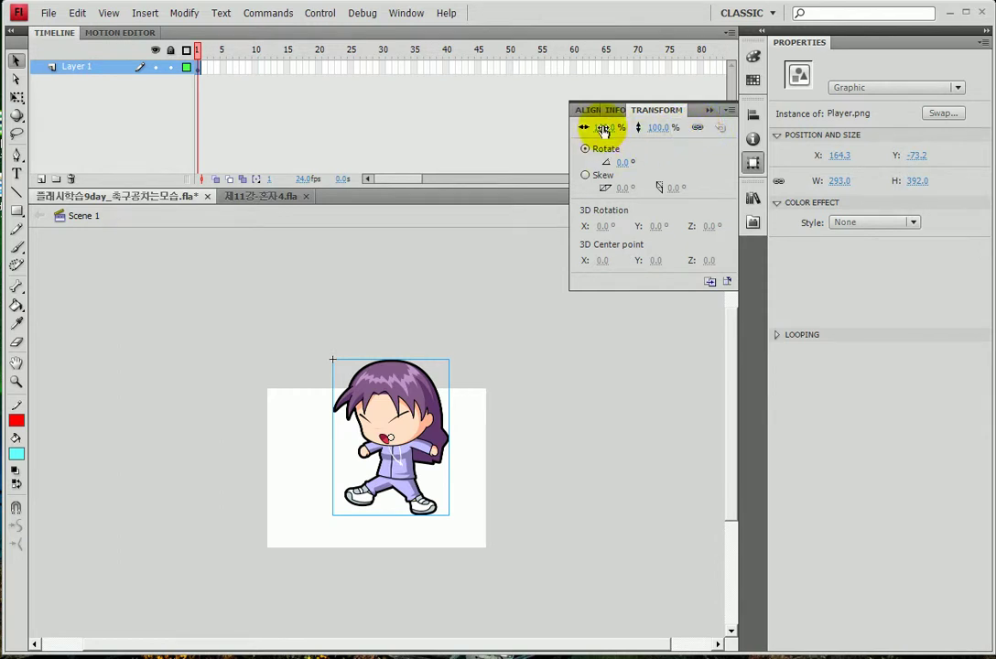
left_click_drag(604, 131, 550, 136)
left_click_drag(389, 419, 471, 506)
left_click(16, 381)
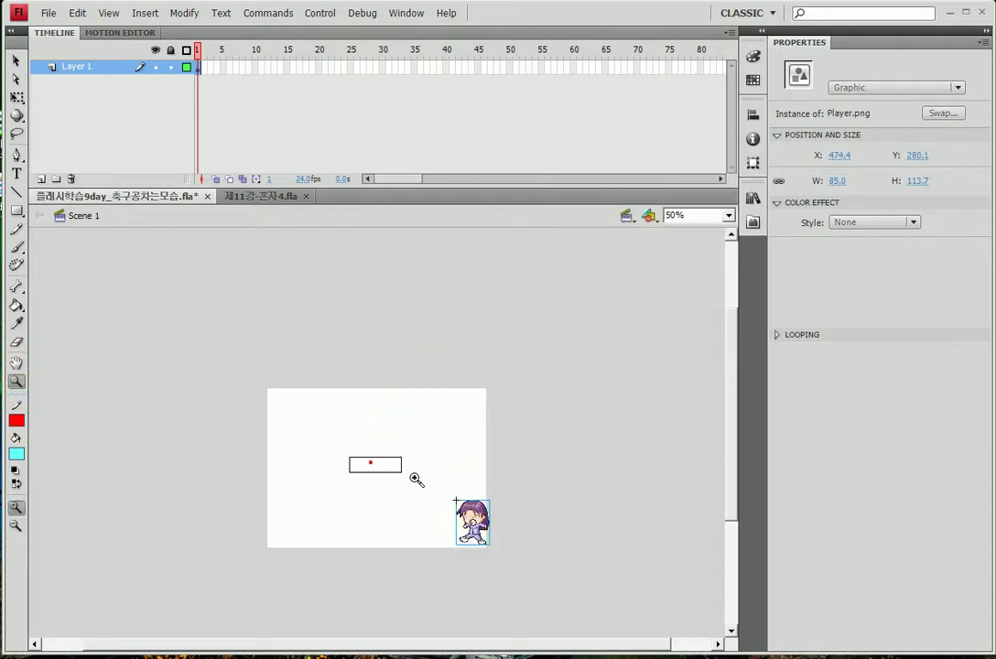
left_click(367, 463)
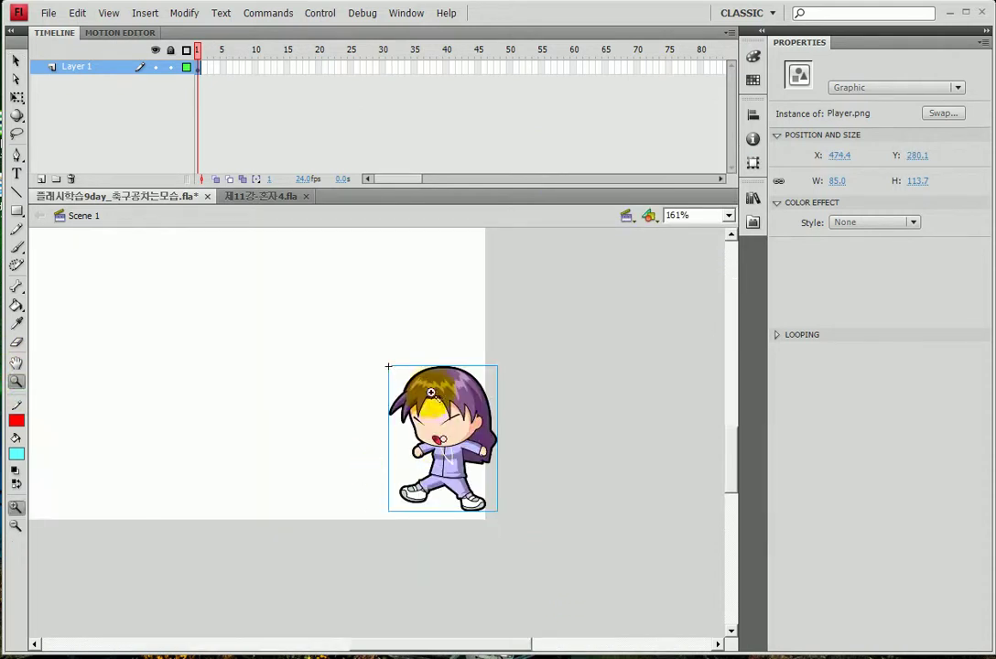
- Move the player to about X 460, Y 283 and place its transformation point on the lower-right corner of its bounding box
left_click(16, 62)
left_click_drag(470, 431, 448, 433)
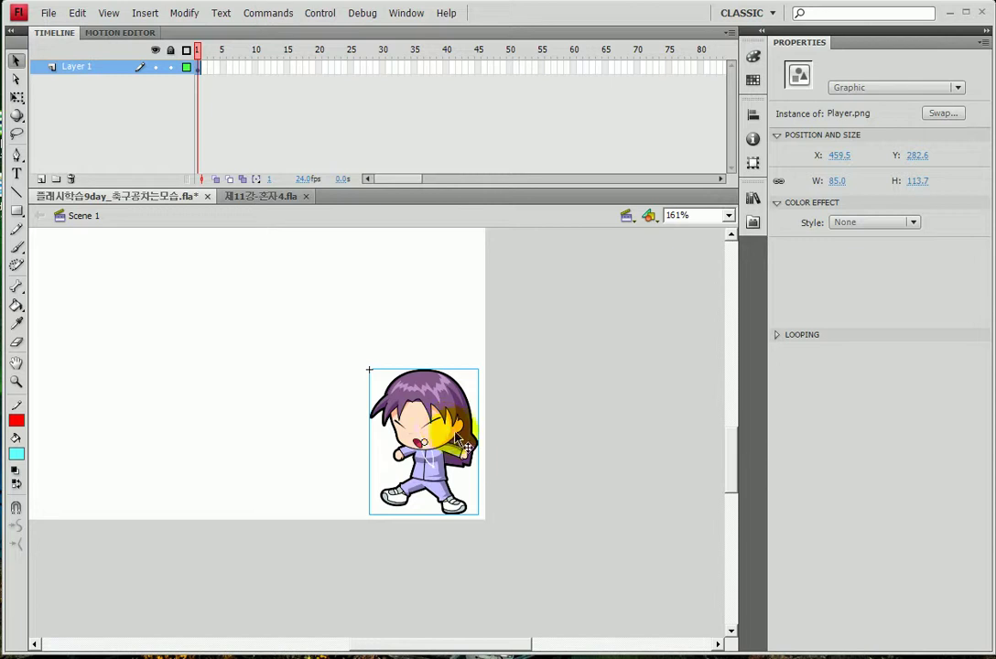
left_click(16, 97)
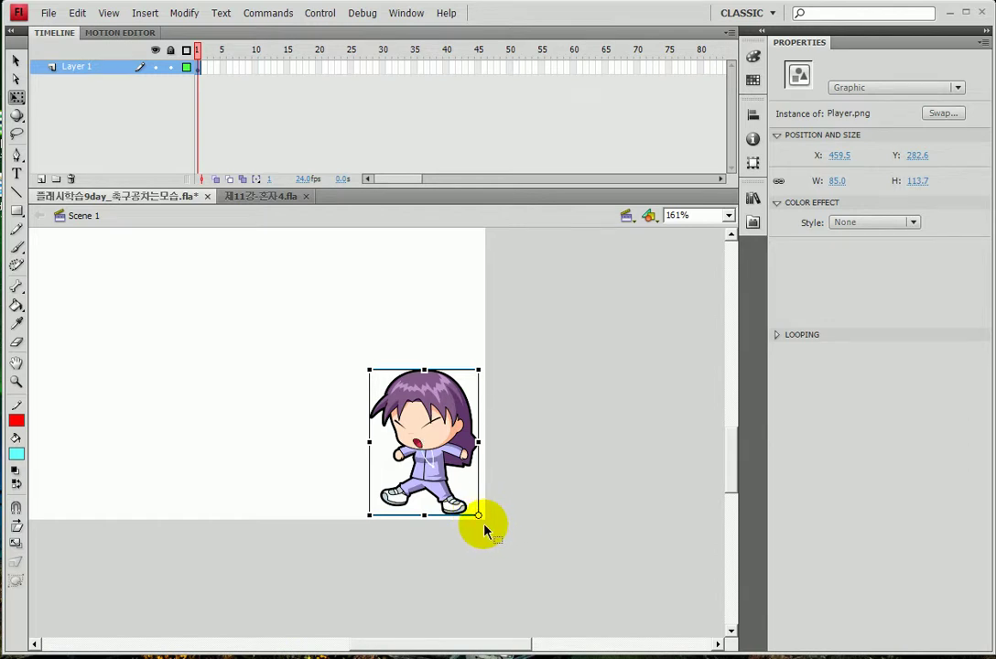
mouse_move(485, 529)
left_mouse_down()
mouse_move(476, 536)
mouse_move(506, 540)
mouse_move(490, 502)
mouse_move(496, 533)
left_mouse_up()
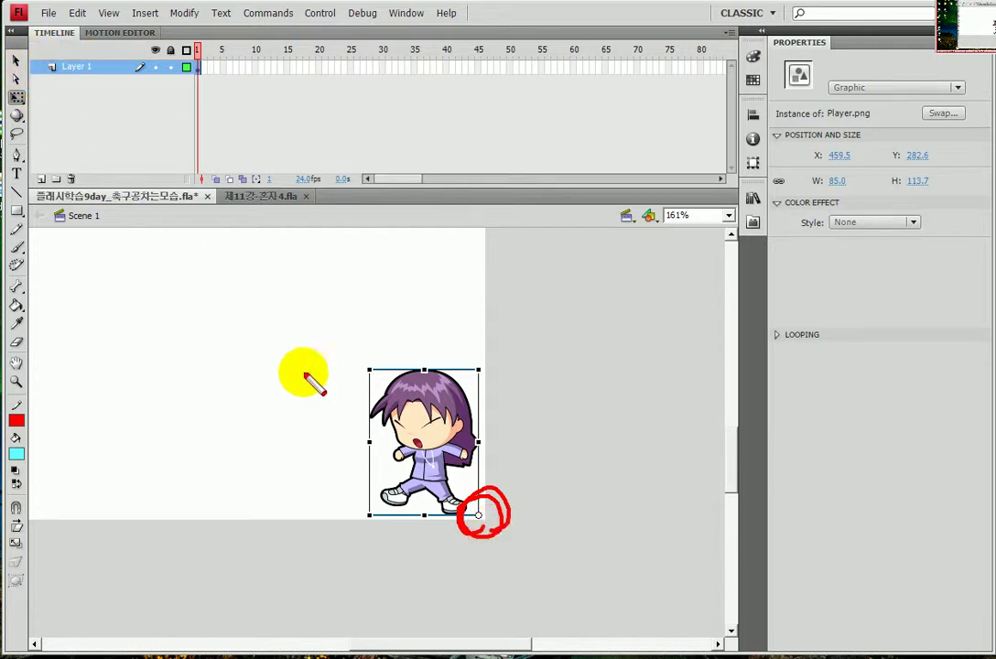
left_click_drag(369, 441, 453, 442)
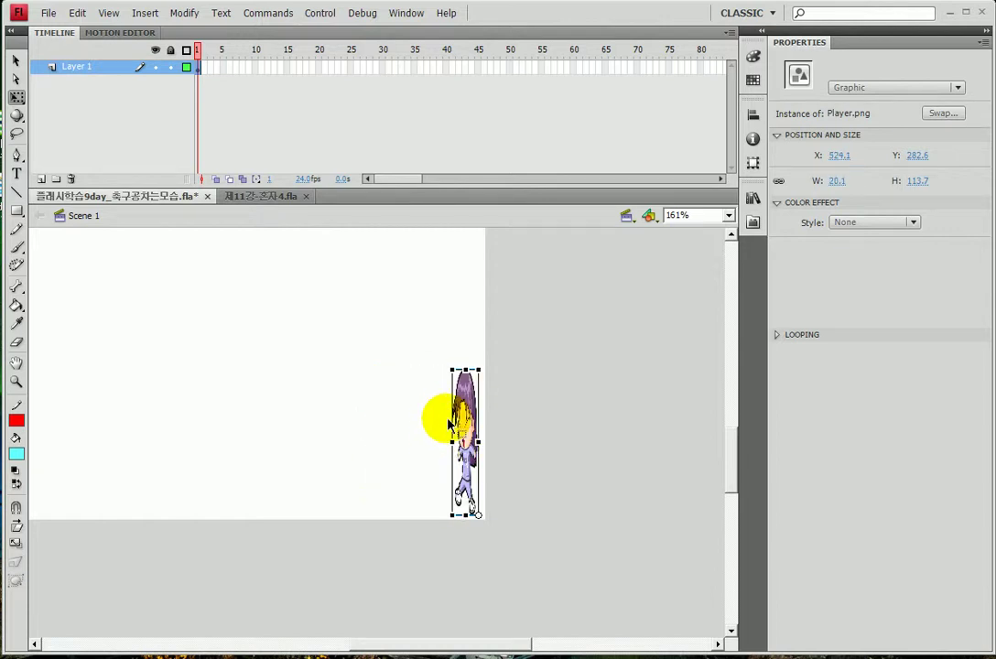
left_click_drag(453, 363, 450, 363)
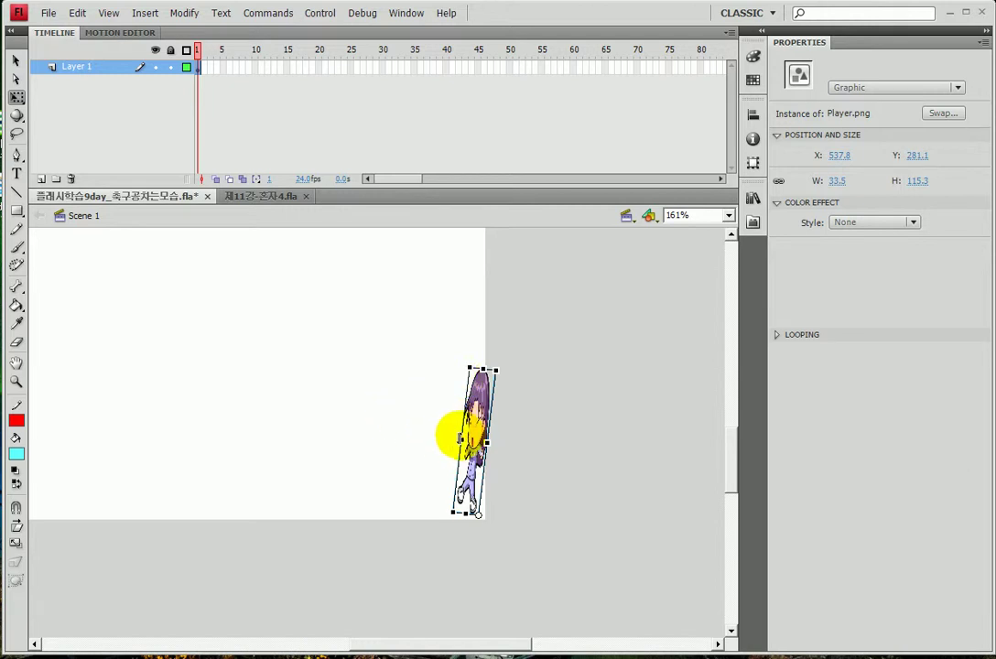
mouse_move(459, 437)
left_mouse_down()
mouse_move(324, 419)
mouse_move(316, 428)
mouse_move(452, 442)
left_mouse_up()
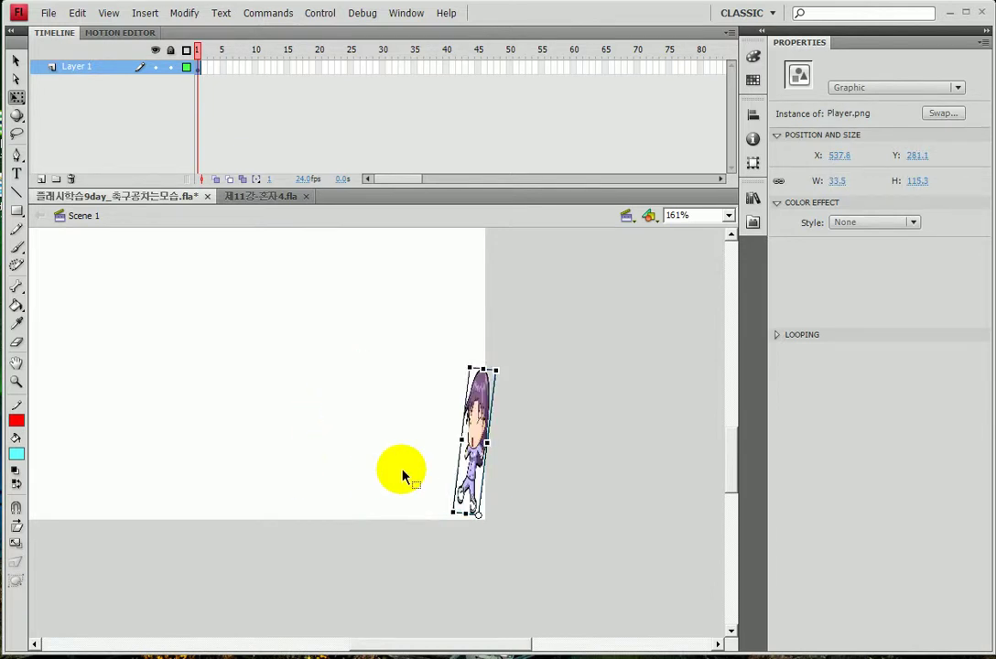
key("ctrl+shift+z")
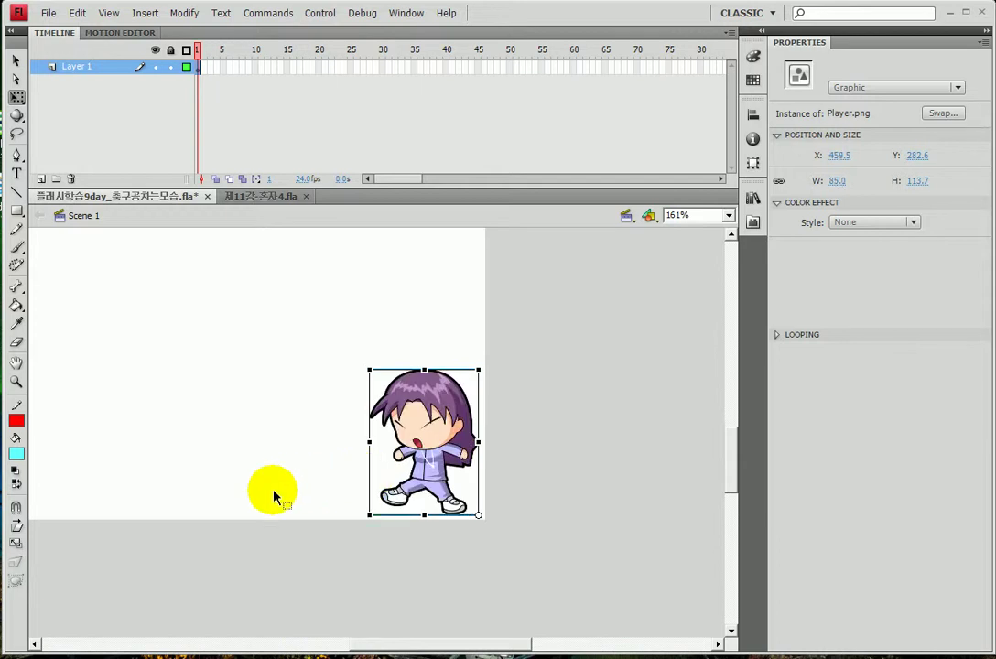
left_click(275, 496)
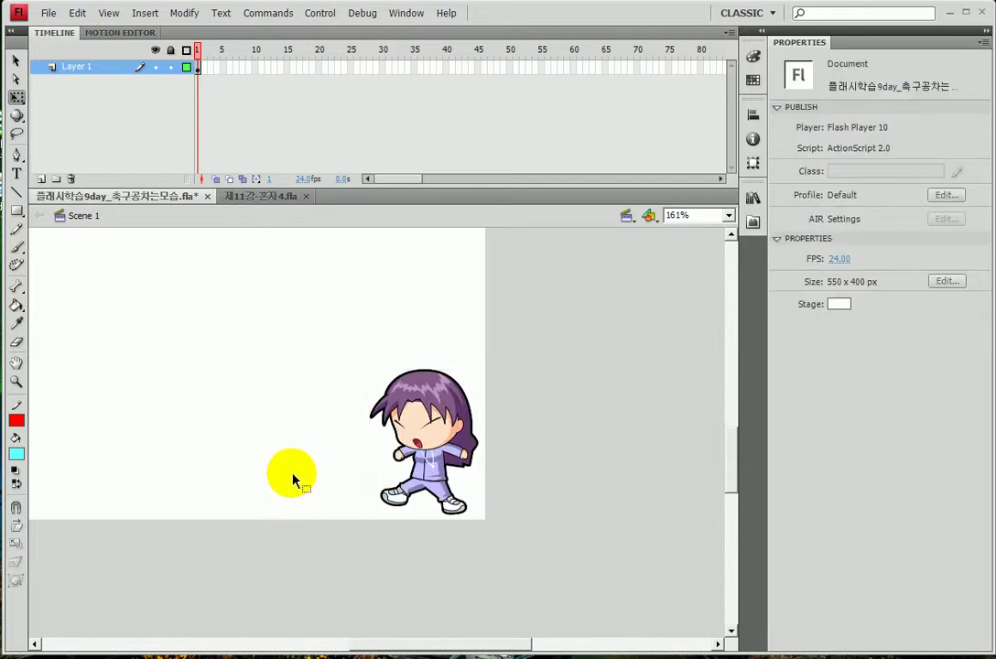
- Rotate the player slightly counterclockwise and nudge it right to about X 456, Y 296 so its feet stand near the stage's bottom edge
left_click(380, 403)
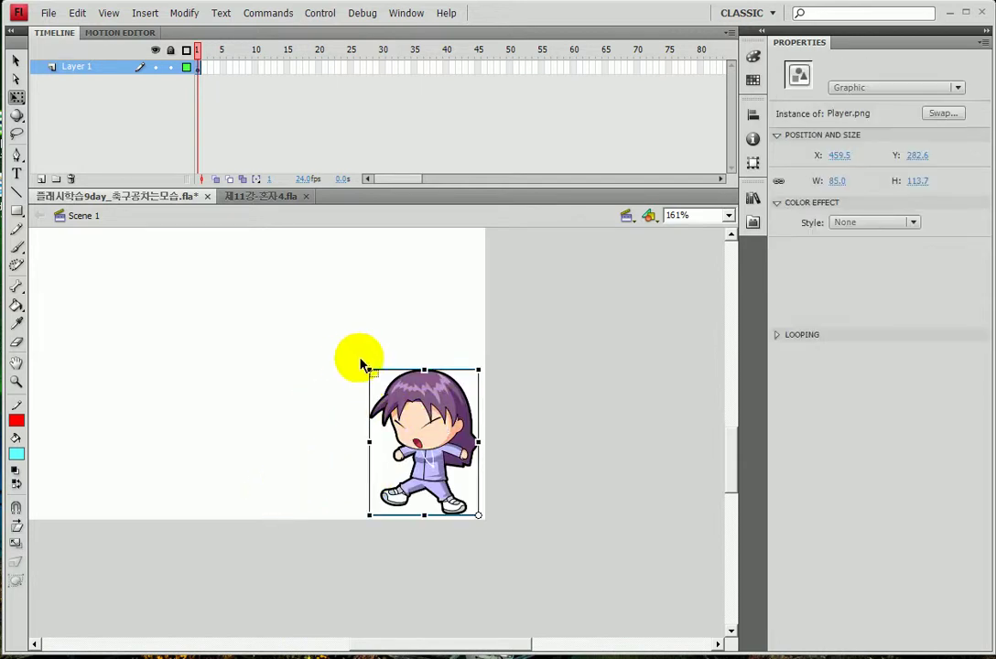
left_click_drag(364, 368, 352, 381)
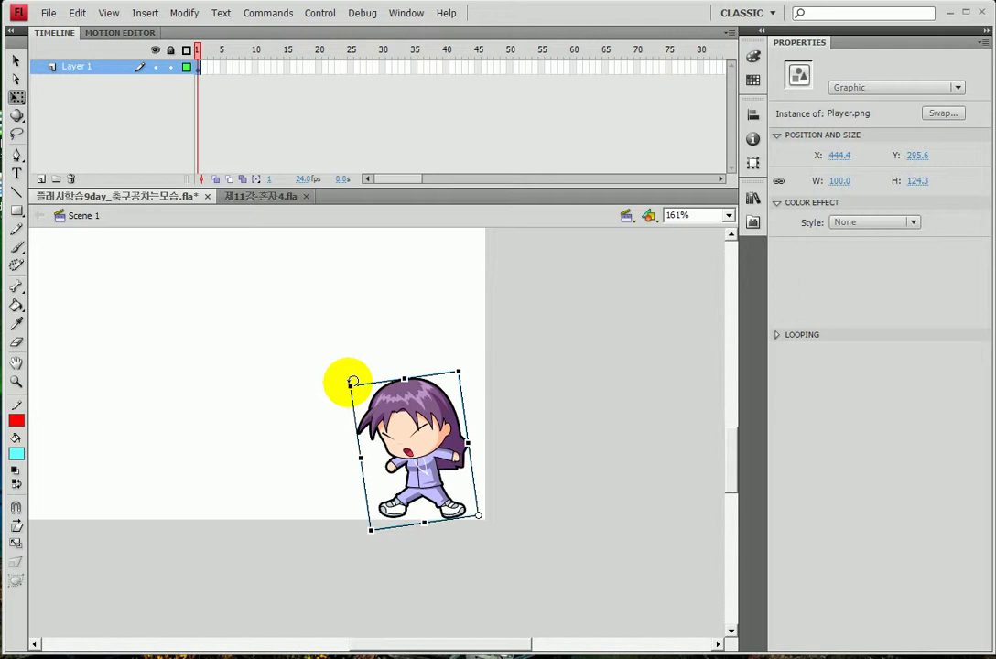
key("Right")
key("Right")
key("Right")
key("Right")
key("Right")
key("Right")
key("Right")
key("Right")
key("Right")
key("Right")
key("Right")
key("Right")
key("Right")
key("Right")
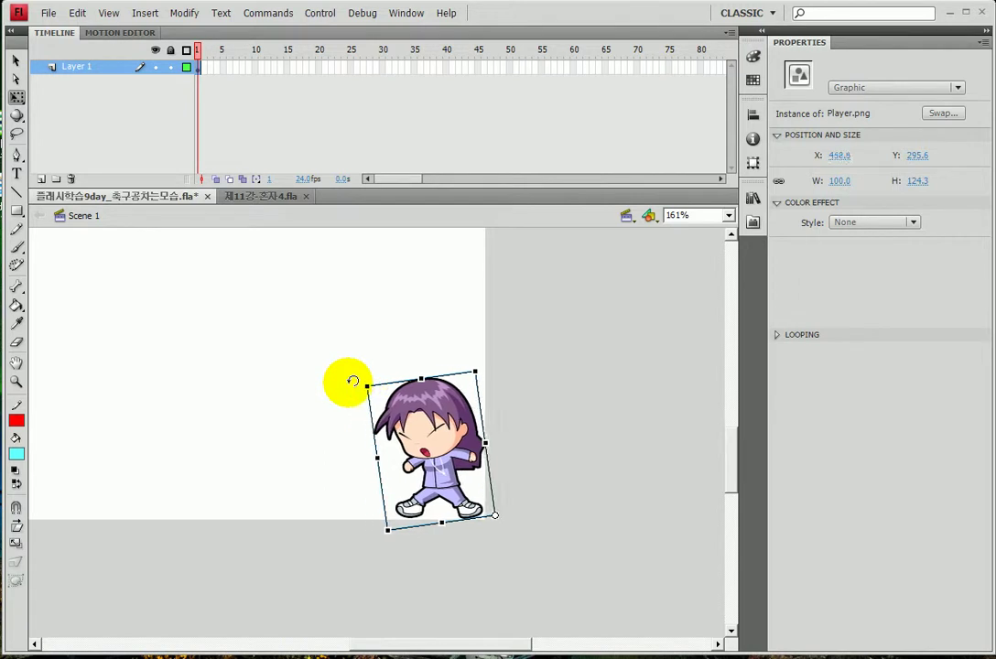
key("Left")
key("Left")
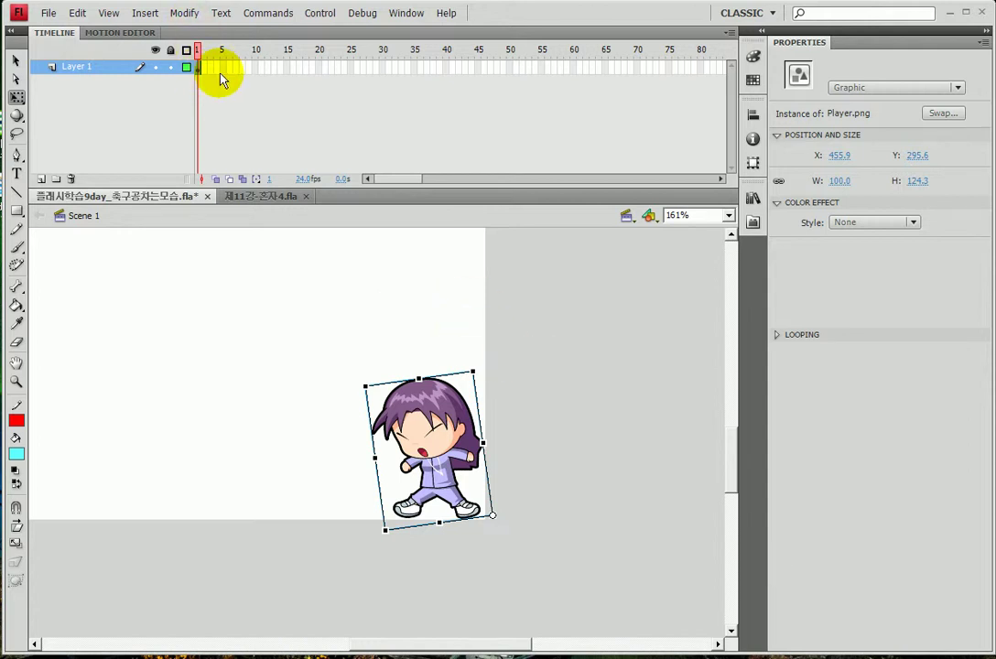
- Insert a keyframe at frame 10 of Layer 1 and rotate the player slightly clockwise to about X 463, Y 289
left_click(256, 69)
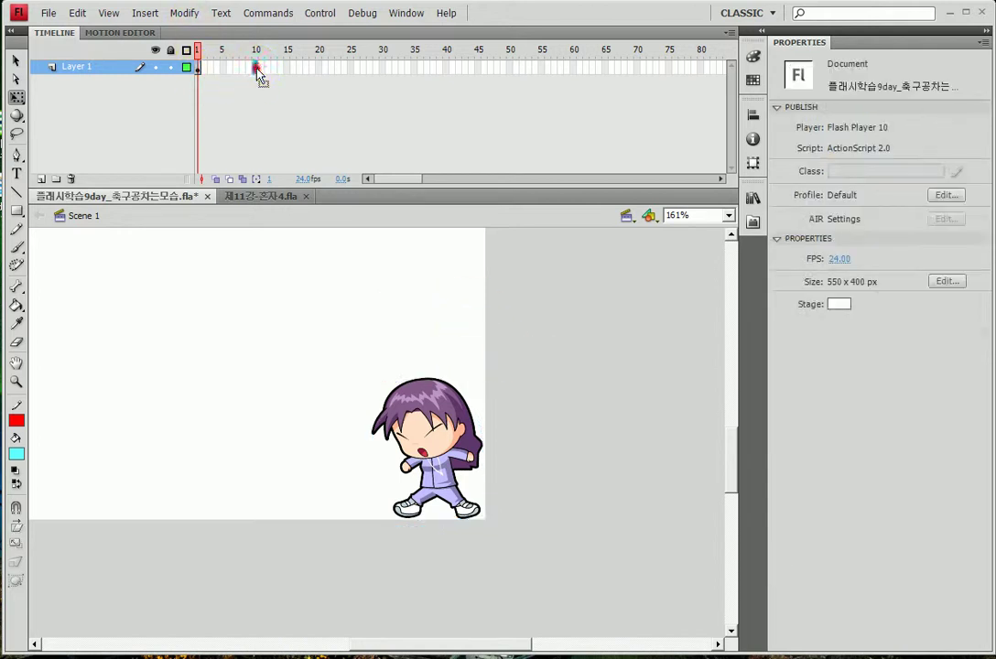
key("F6")
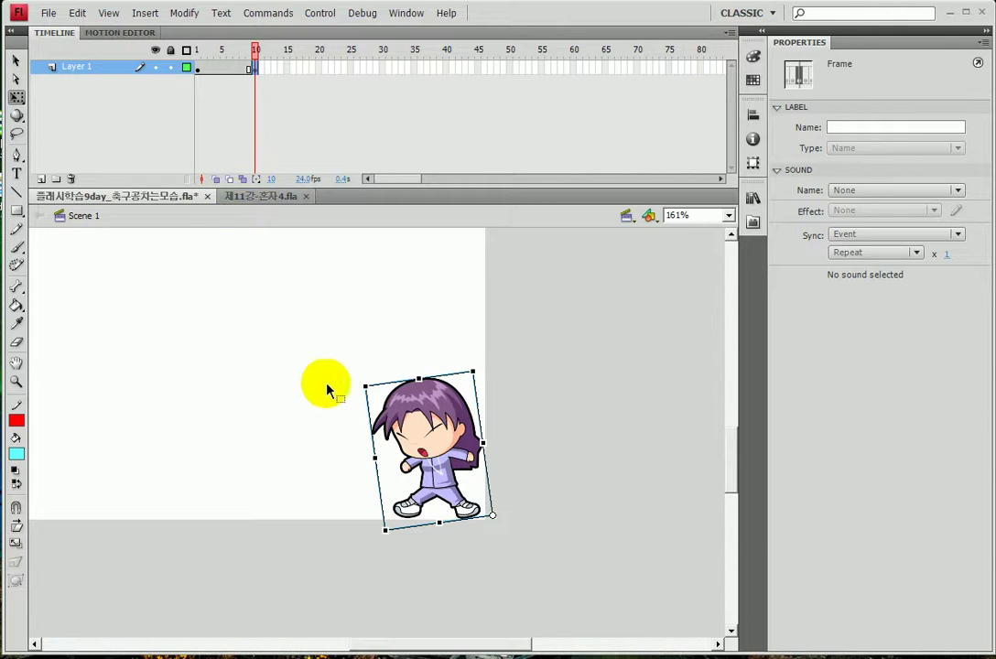
mouse_move(367, 378)
left_mouse_down()
mouse_move(387, 356)
mouse_move(373, 373)
left_mouse_up()
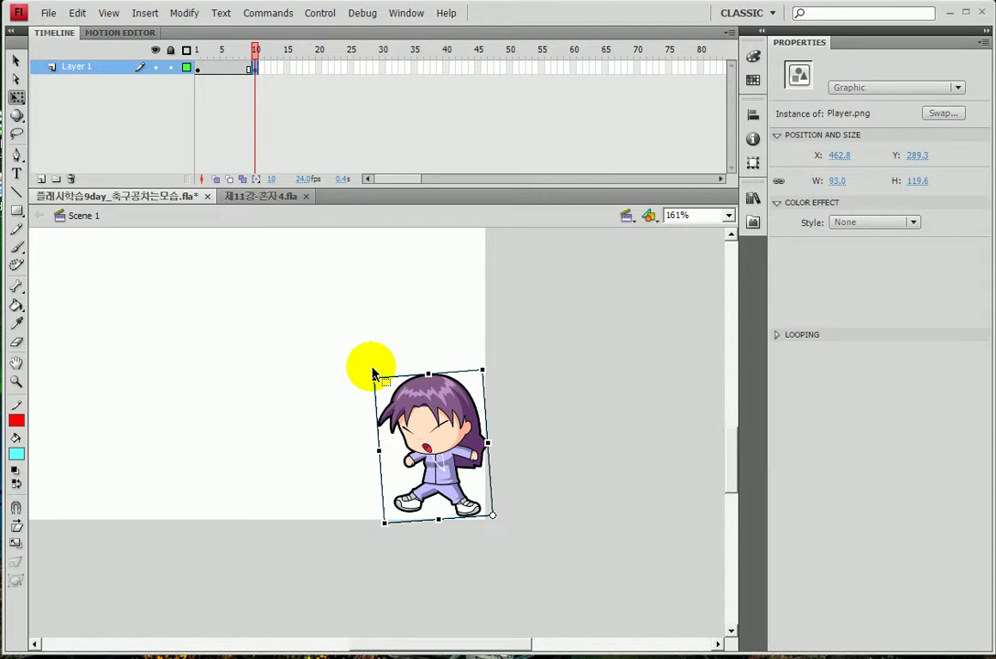
left_click(492, 516)
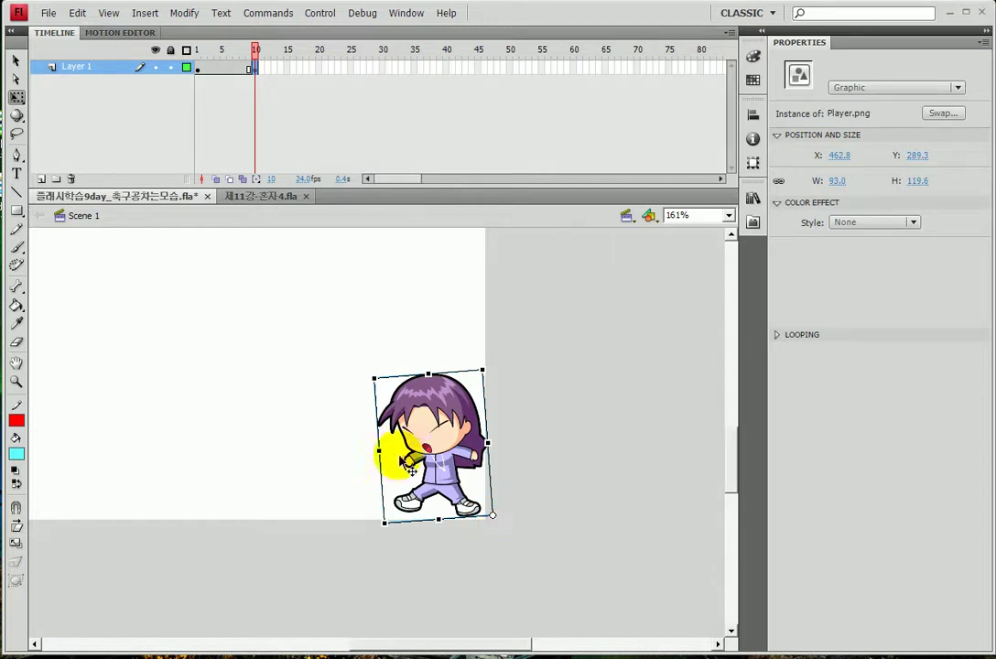
left_click_drag(375, 376, 437, 341)
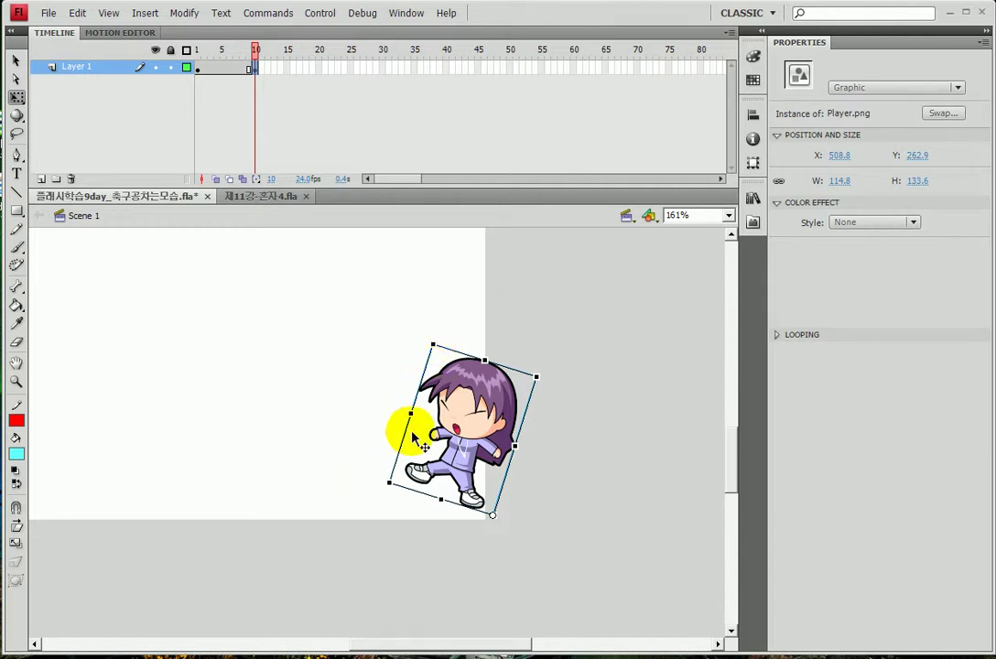
mouse_move(410, 413)
left_mouse_down()
mouse_move(456, 417)
mouse_move(494, 456)
left_mouse_up()
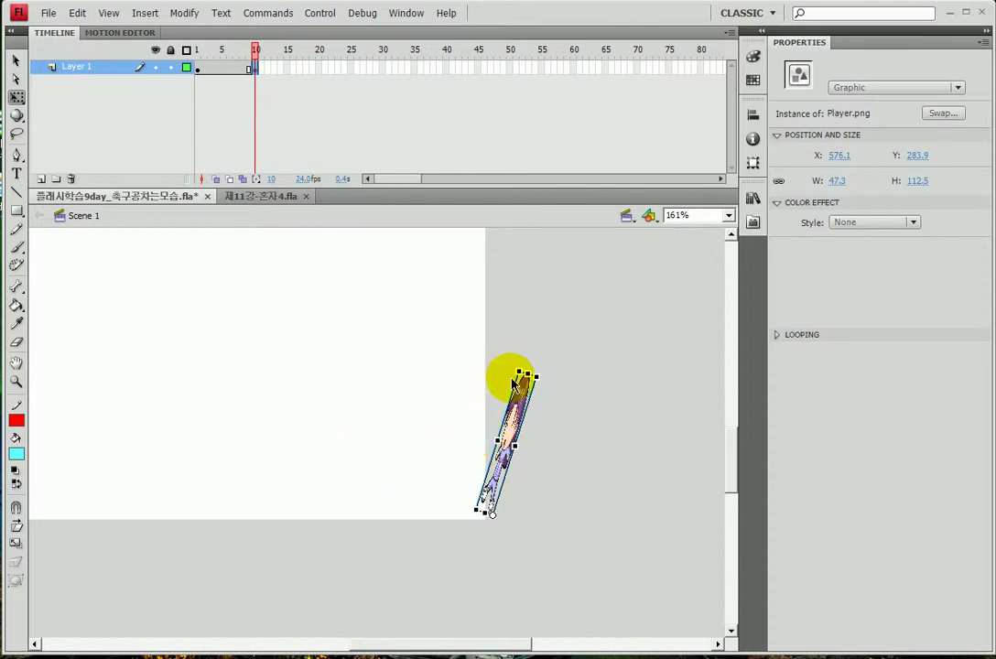
key("ctrl+z")
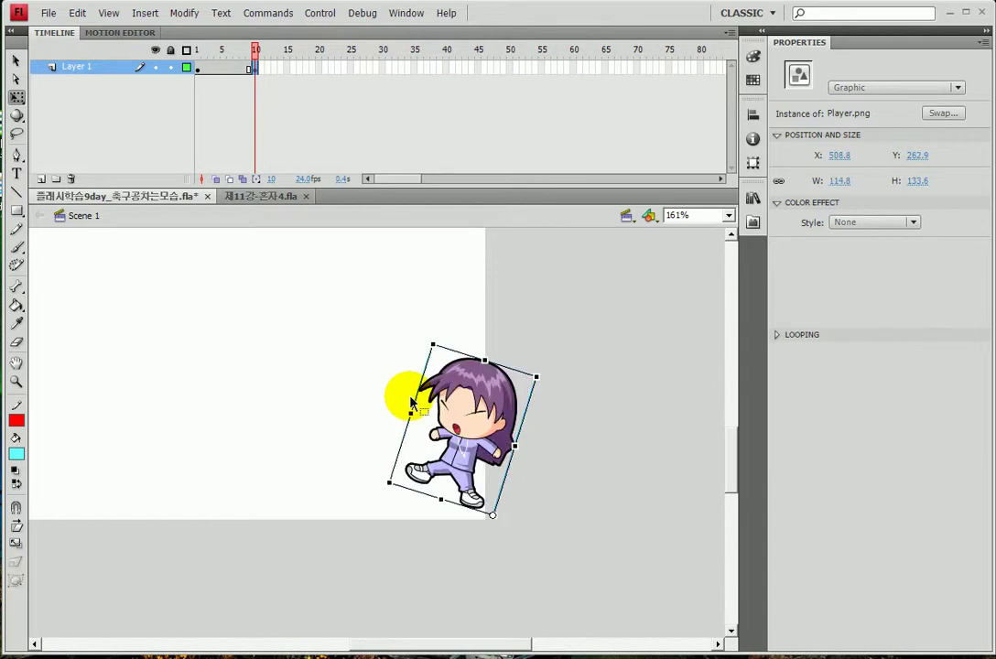
key("ctrl+z")
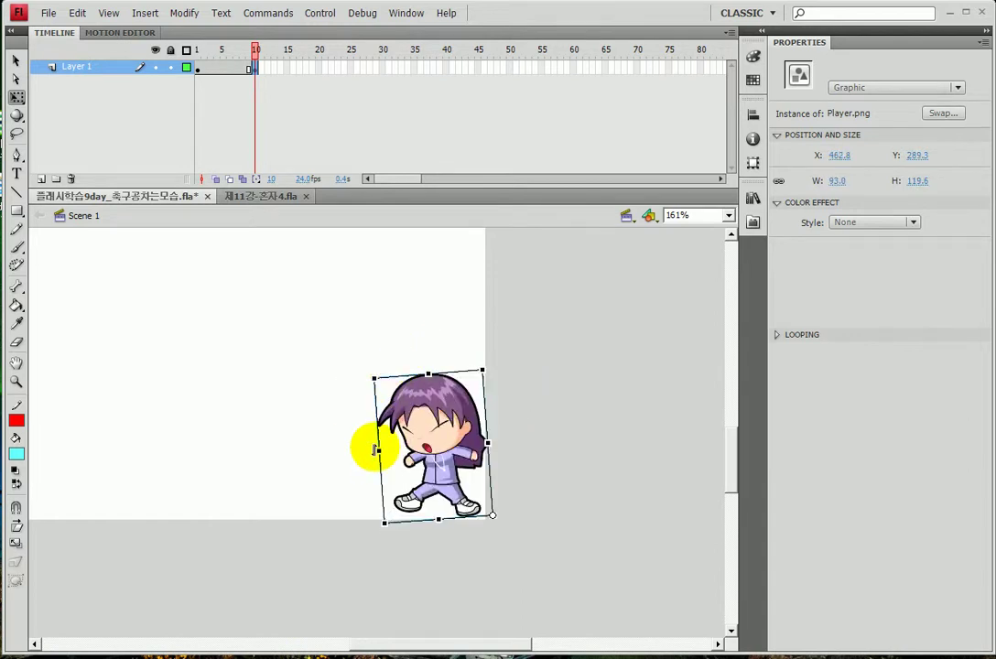
- Narrow the player at frame 10 to about 31 × 115 px and compare its pose with frame 1
left_click_drag(377, 448, 455, 446)
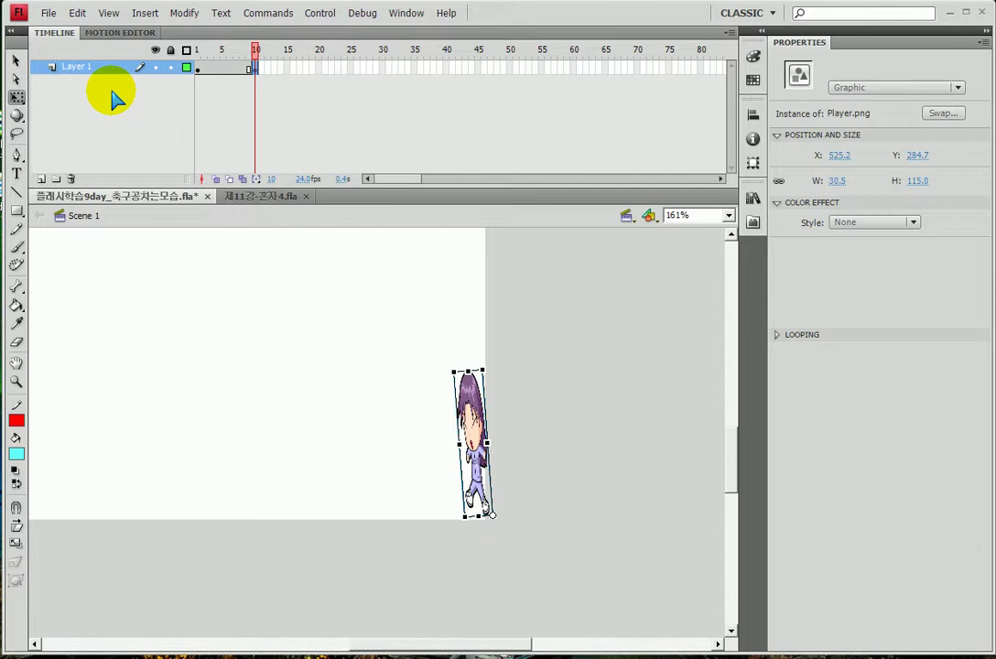
left_click(197, 69)
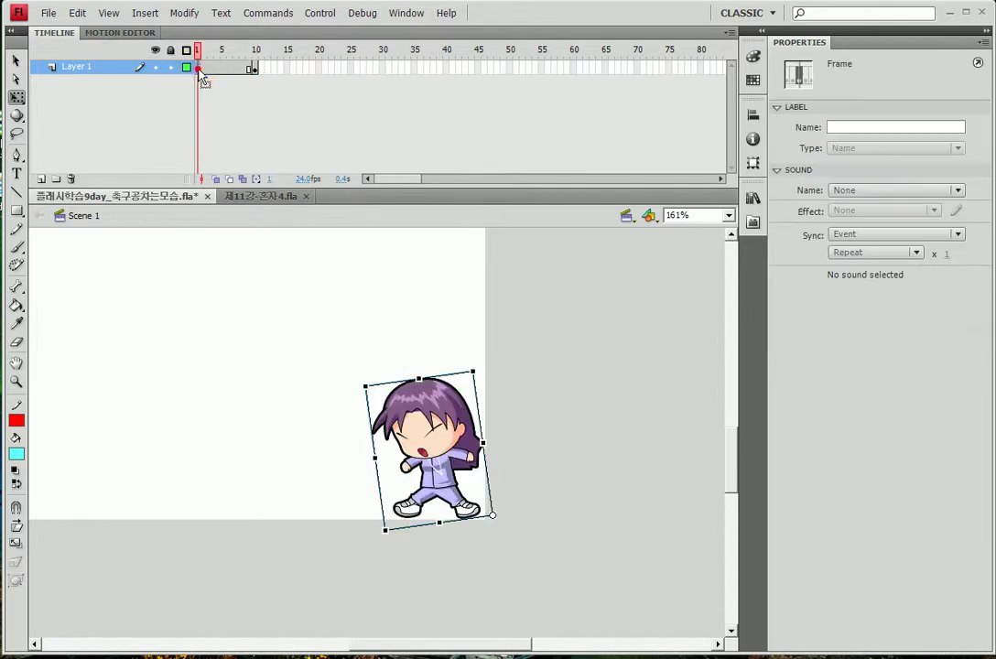
left_click(256, 70)
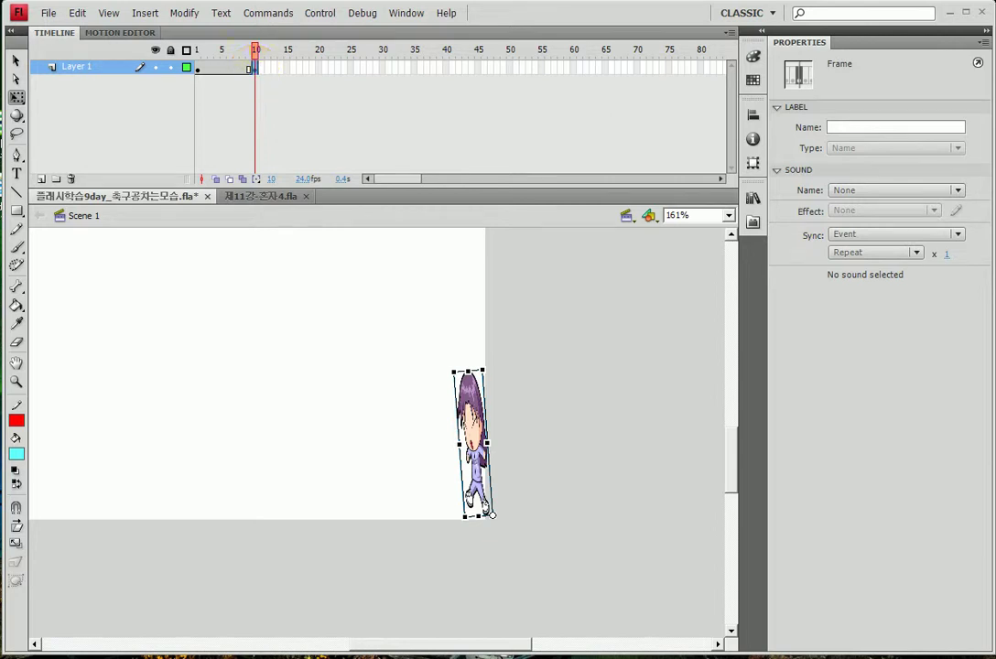
left_click(319, 72)
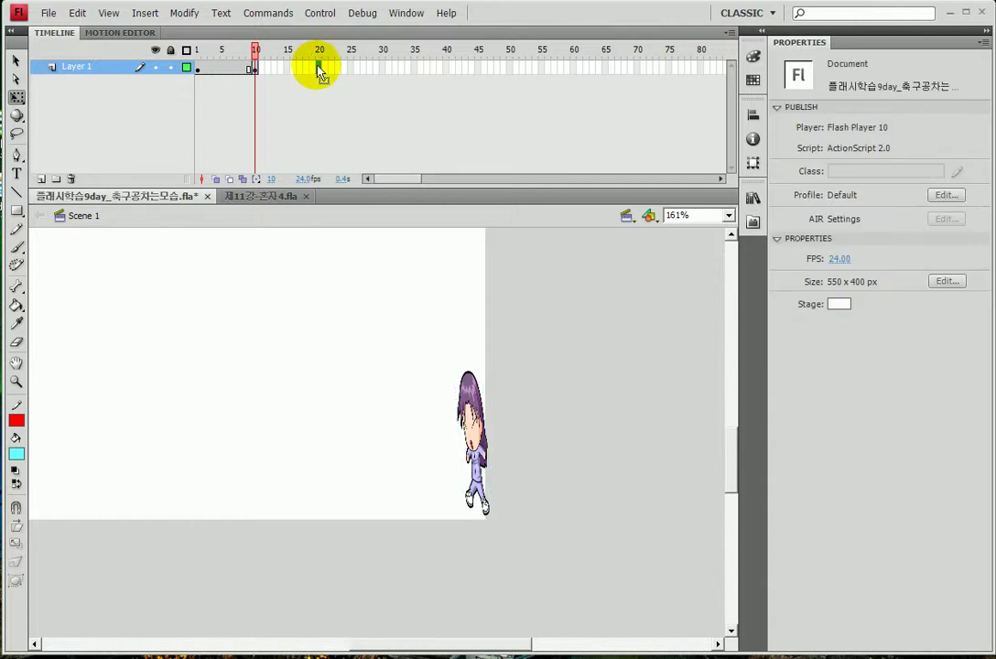
key("F7")
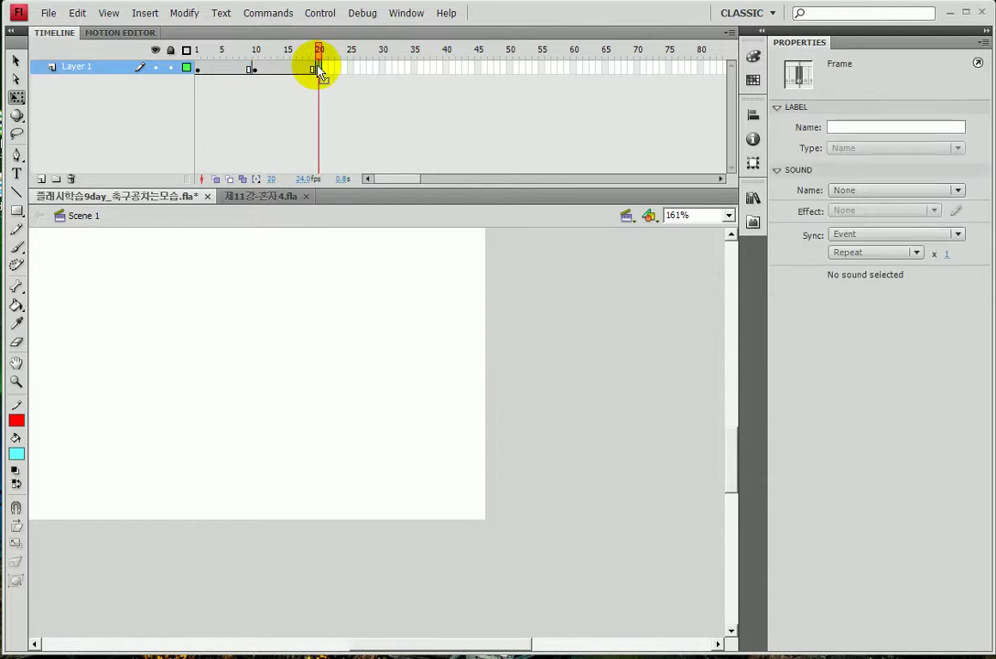
key("ctrl+z")
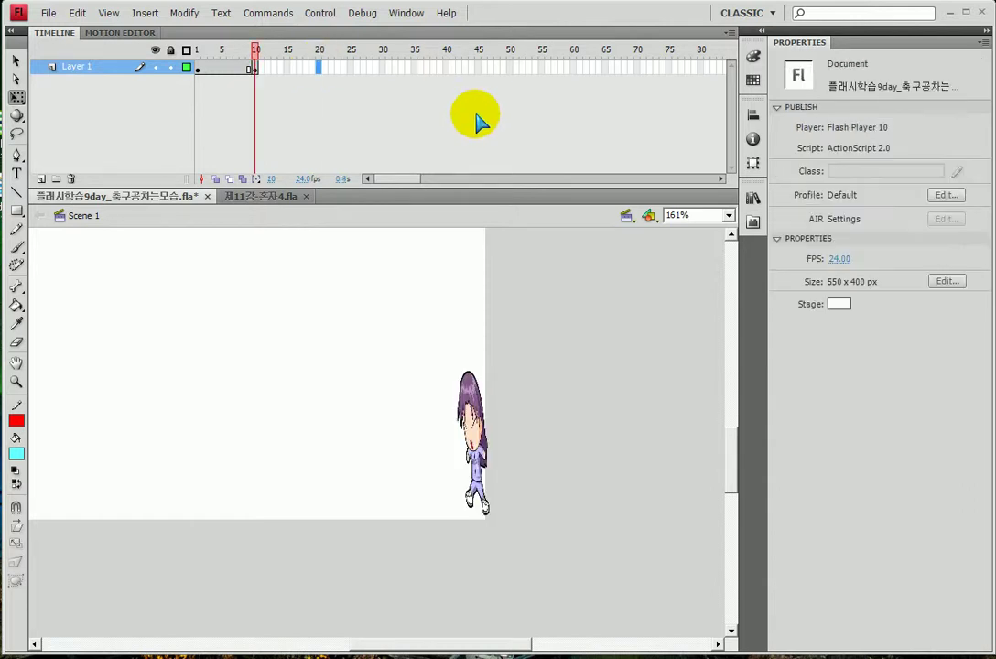
- Insert a keyframe at frame 20, then widen the player and rotate it clockwise to about 119 × 131 px in a kicking pose
left_click(320, 68)
key("F6")
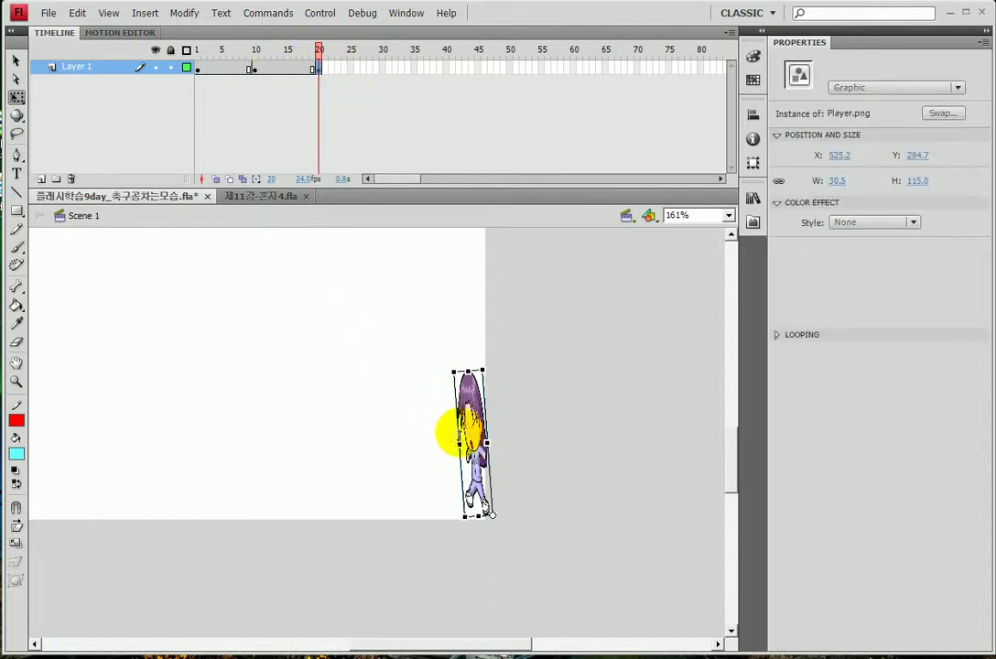
left_click_drag(463, 440, 401, 344)
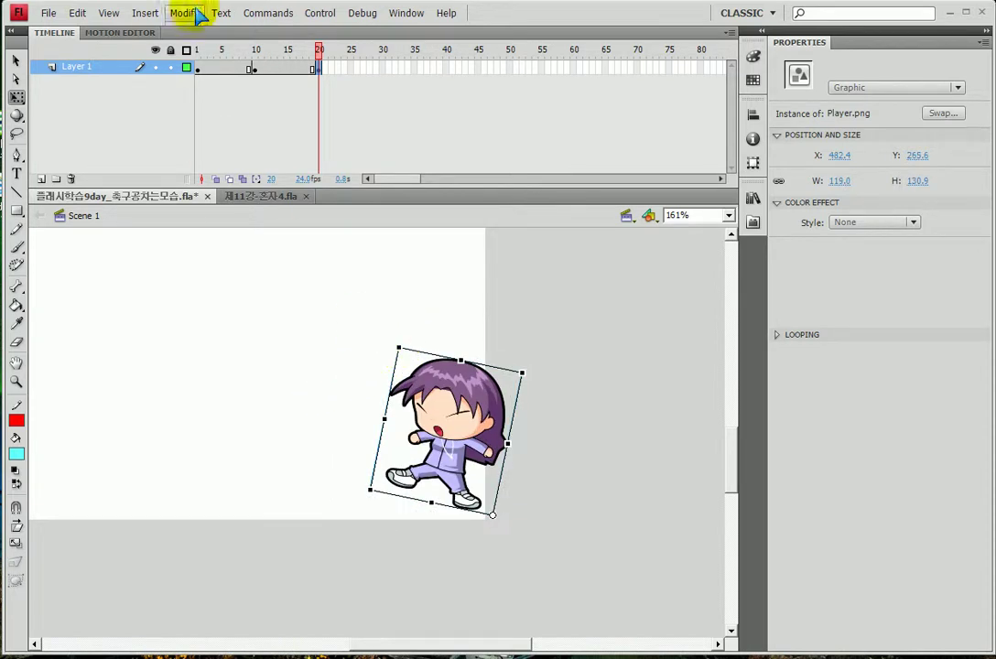
- Create classic tweens between the keyframes at frames 1, 10 and 20 of Layer 1 and preview the movie
left_click_drag(224, 66, 276, 65)
right_click(278, 65)
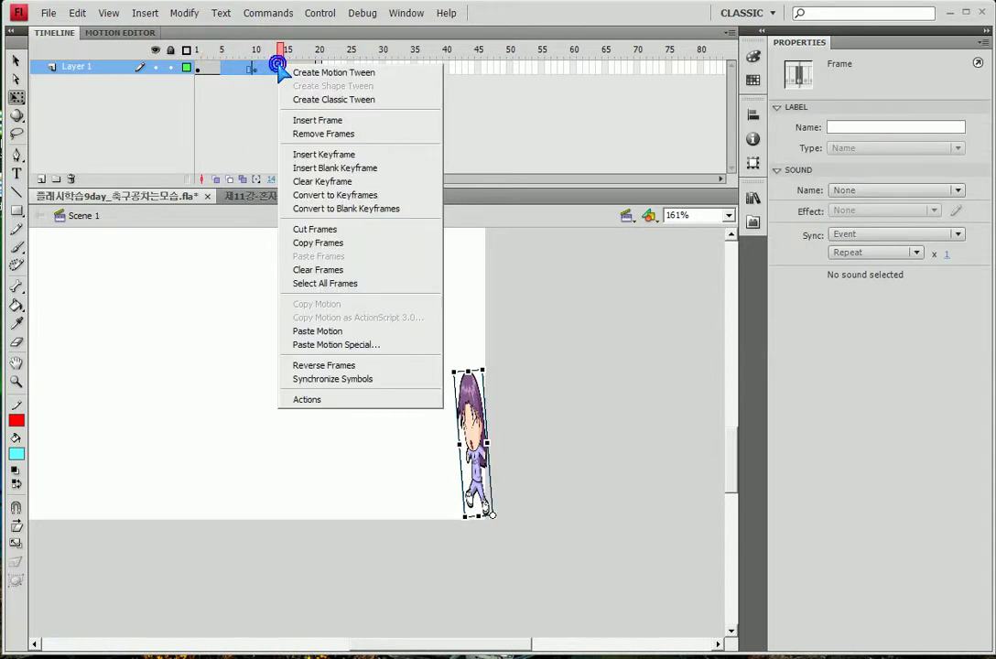
left_click(333, 99)
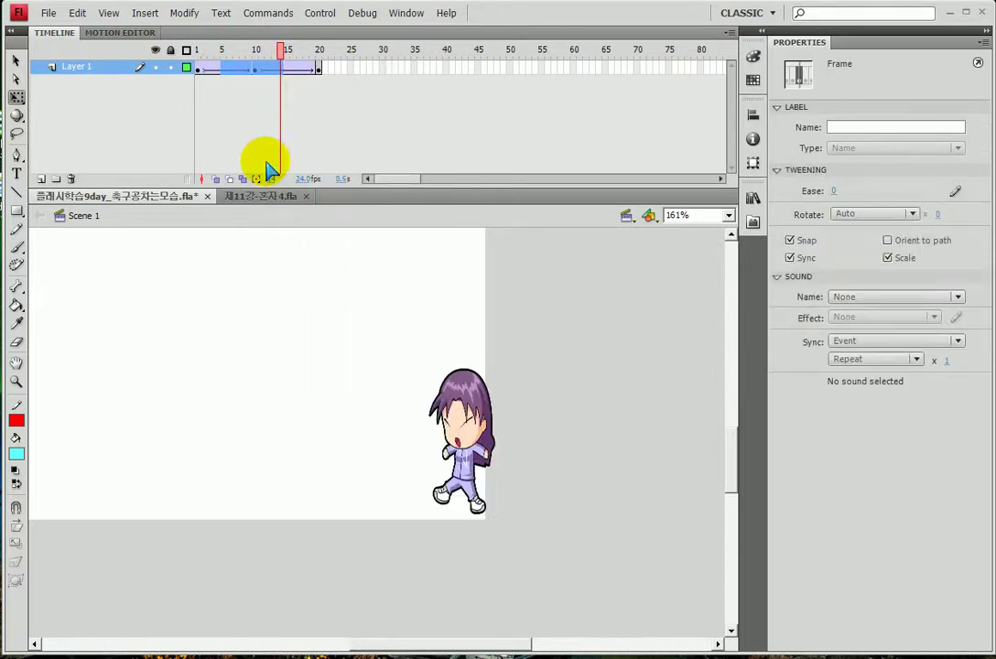
key("ctrl+Return")
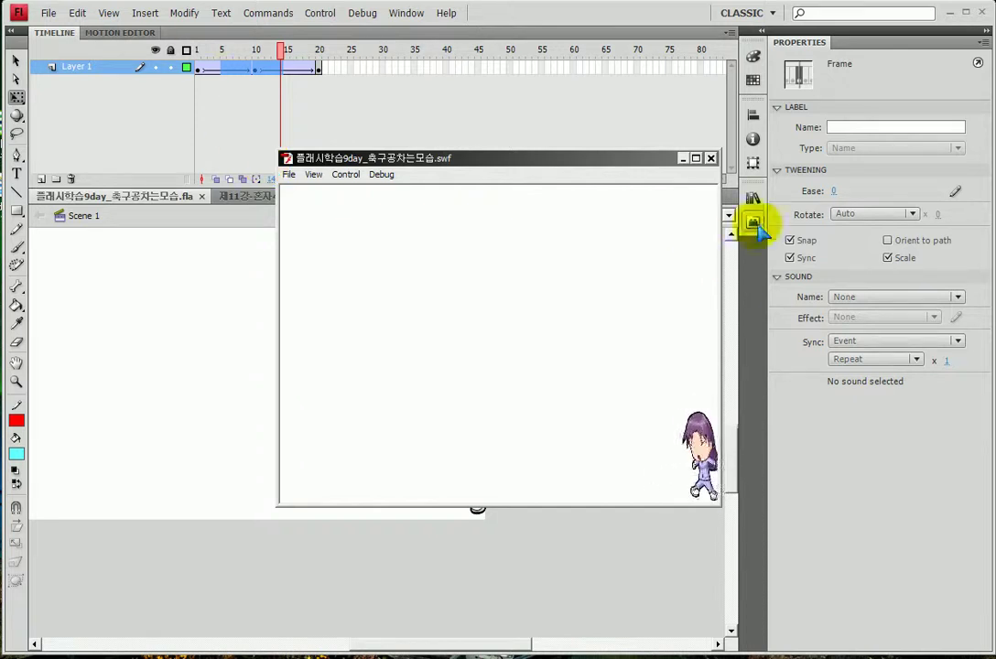
left_click(710, 159)
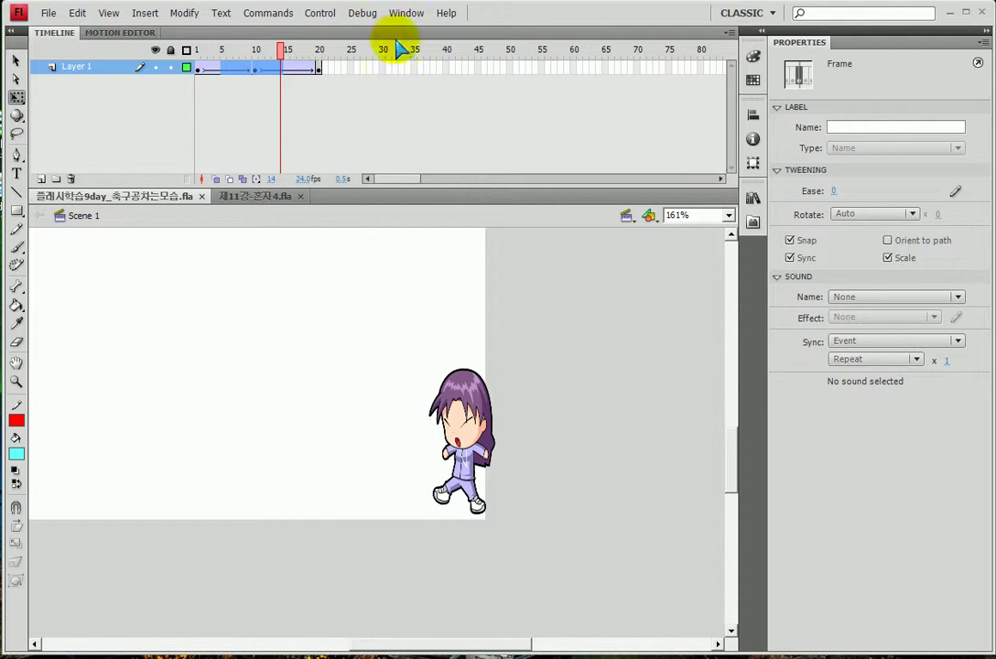
- Extend Layer 1 to frame 50, then widen and rotate the player at frame 20 clockwise to about 163 × 156 px
left_click(510, 68)
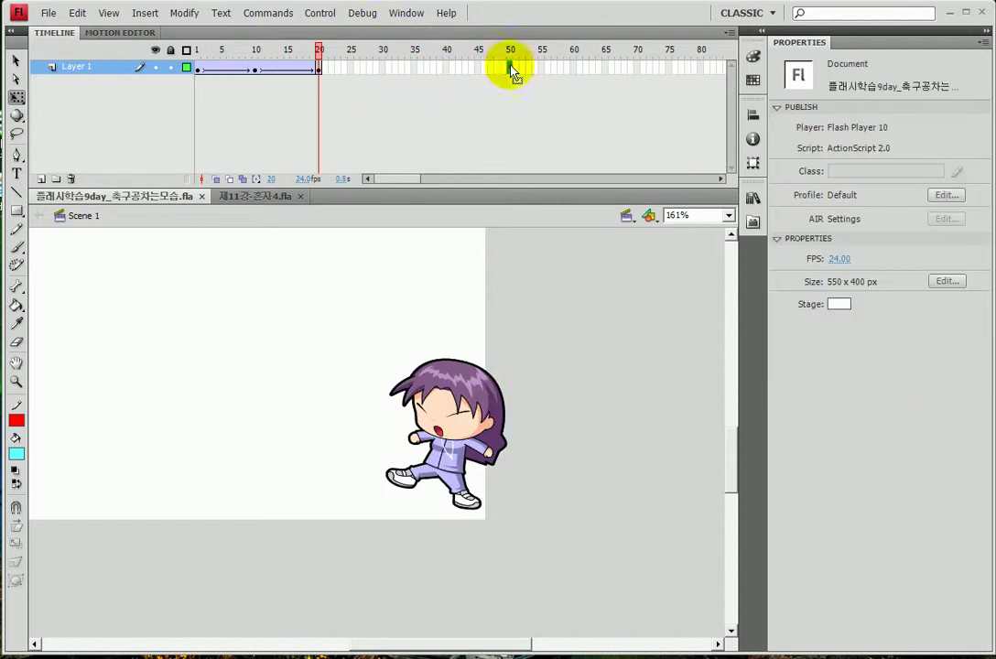
key("F5")
left_click(319, 68)
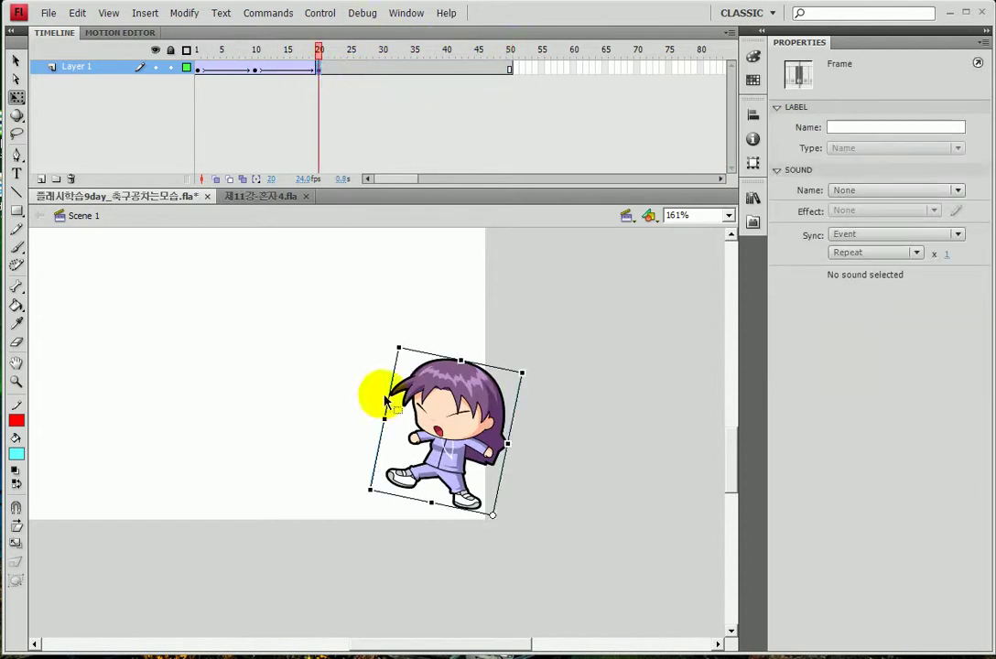
left_click_drag(383, 408, 341, 446)
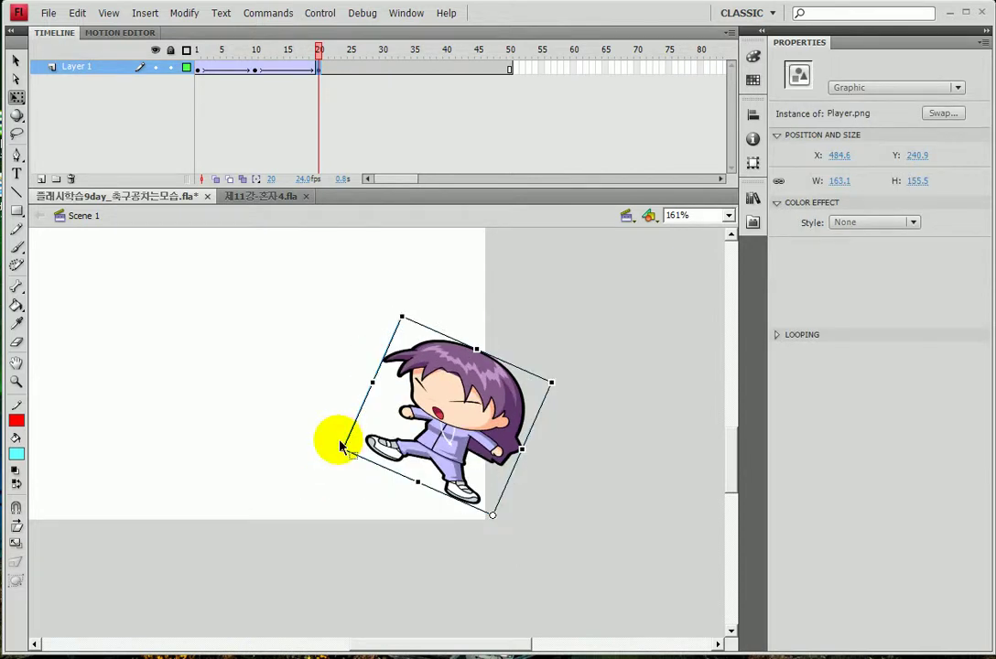
- Preview the movie and review which frame ranges of Layer 1 are tweened and which are not
key("ctrl+Return")
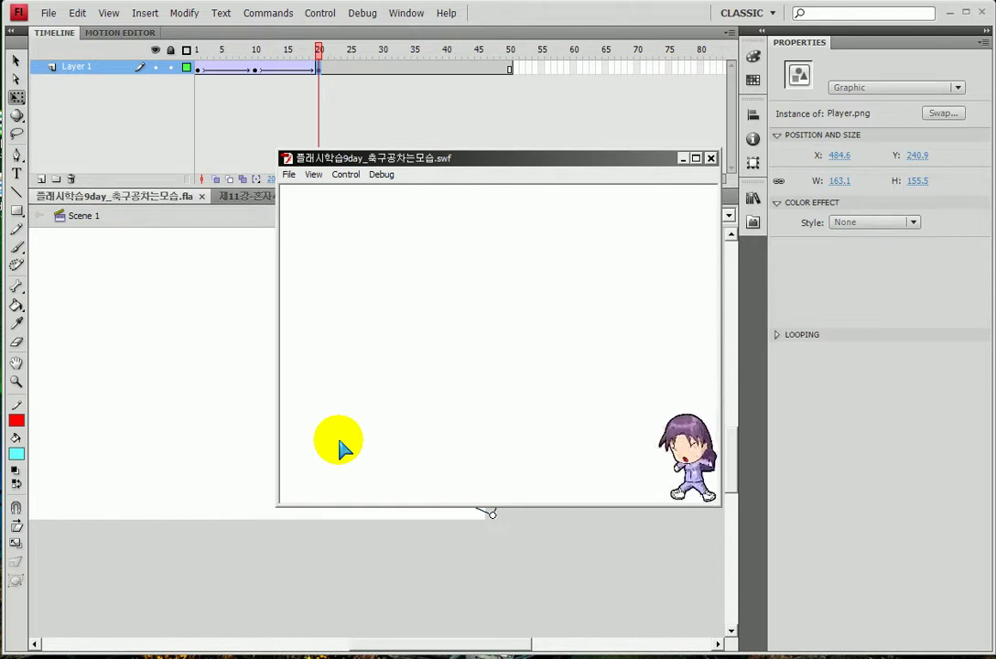
left_click(231, 247)
mouse_move(220, 56)
left_mouse_down()
mouse_move(212, 56)
mouse_move(230, 66)
mouse_move(220, 56)
left_mouse_up()
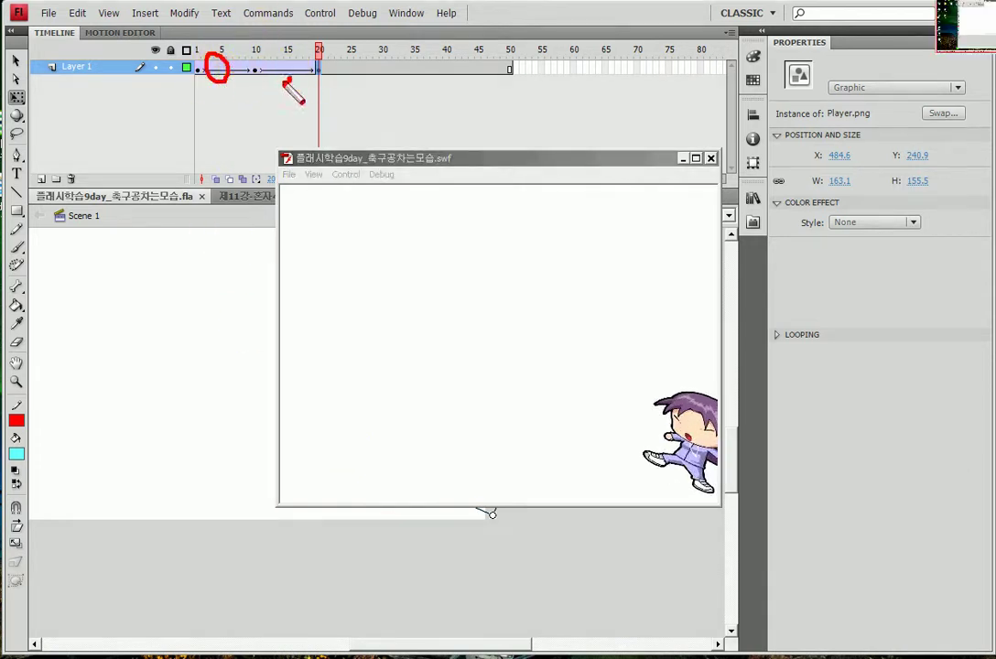
left_click_drag(286, 50, 289, 86)
left_click_drag(446, 52, 407, 102)
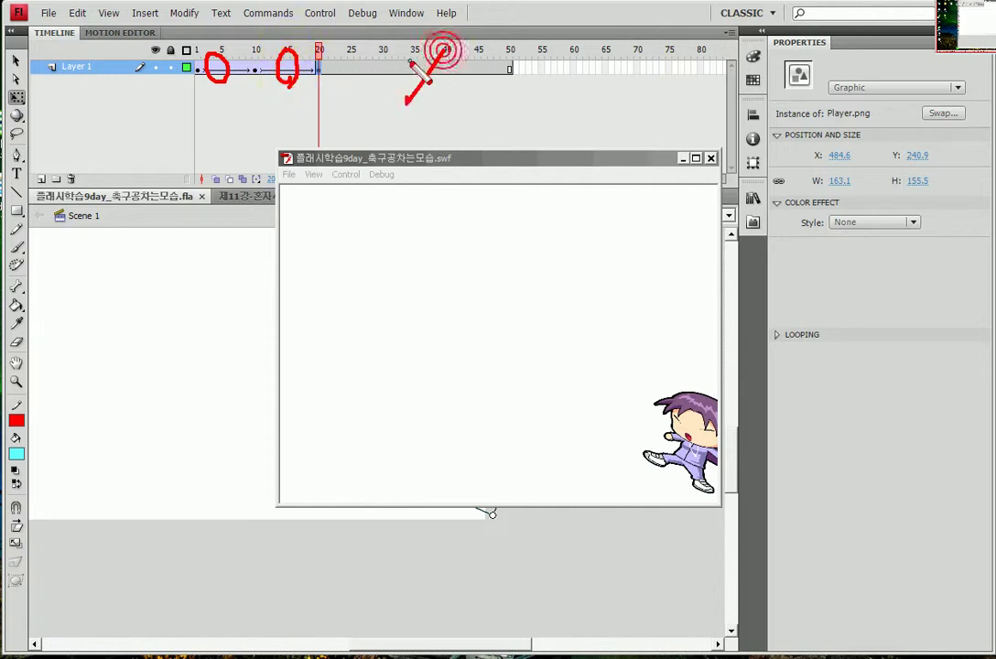
left_click(444, 101)
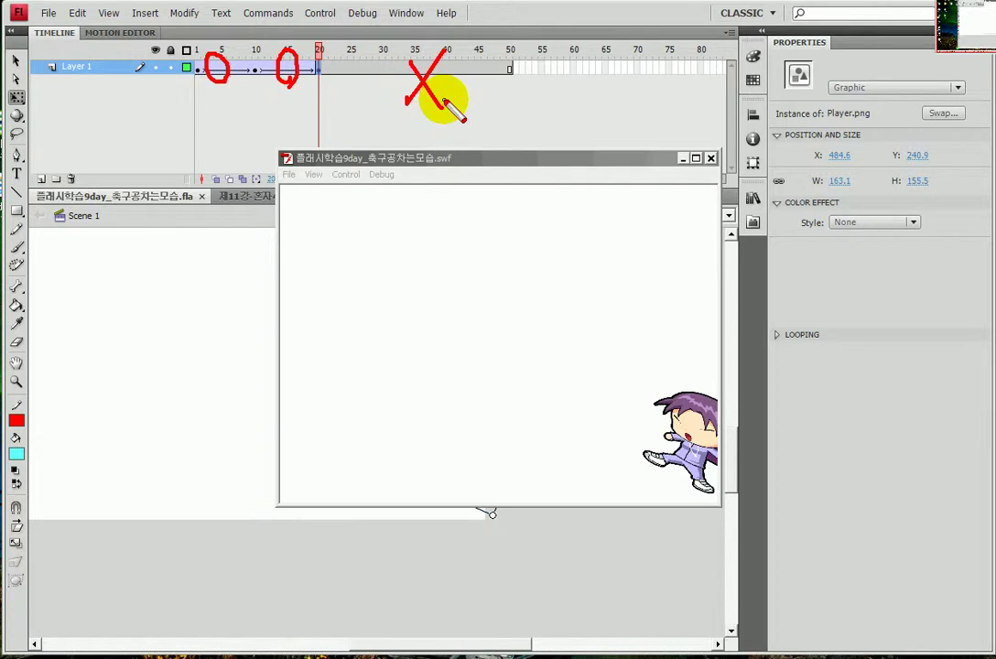
left_click(711, 158)
- Lock Layer 1 and place the Soccer-Ball.png library symbol on a new layer above it, in front of the player
left_click(183, 73)
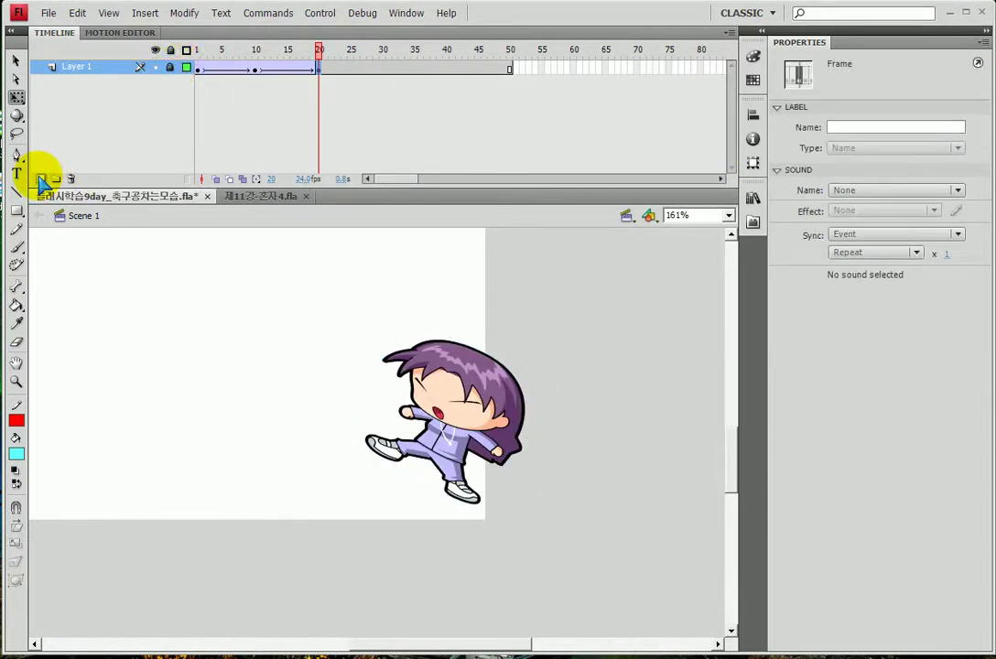
left_click(40, 178)
left_click(752, 198)
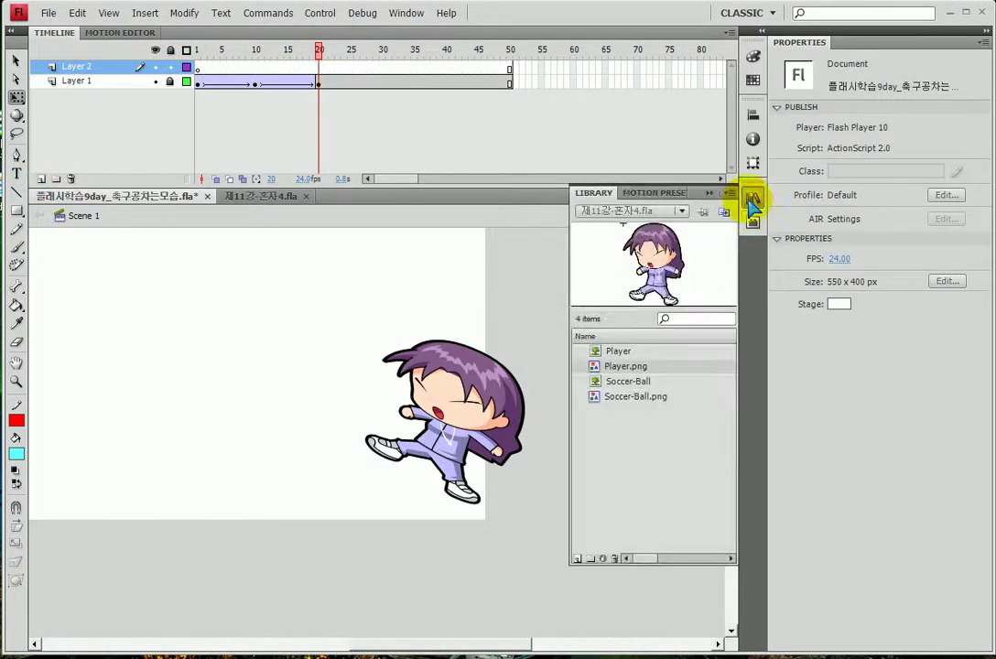
left_click(638, 396)
left_click_drag(561, 229, 260, 440)
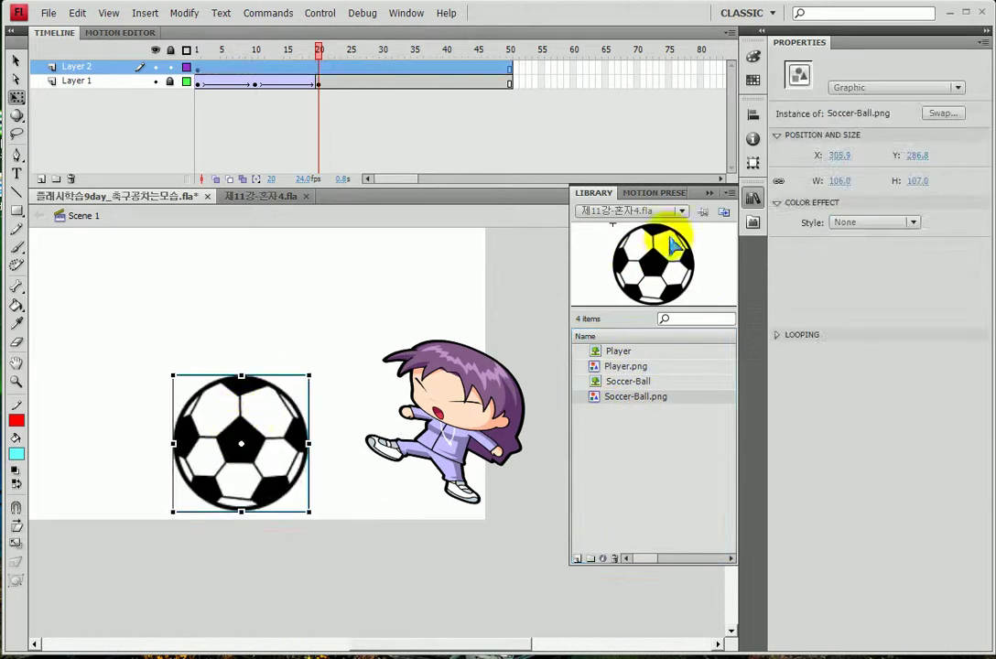
left_click(710, 193)
- Scale the soccer ball to 53% and move it against the player's kicking foot
left_click(753, 162)
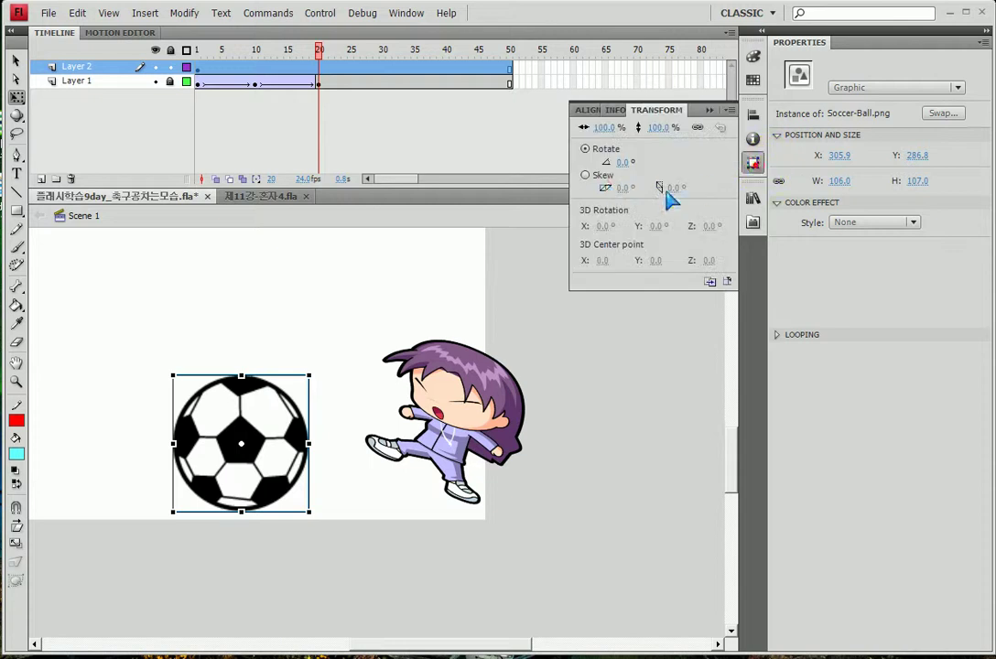
left_click_drag(601, 127, 575, 131)
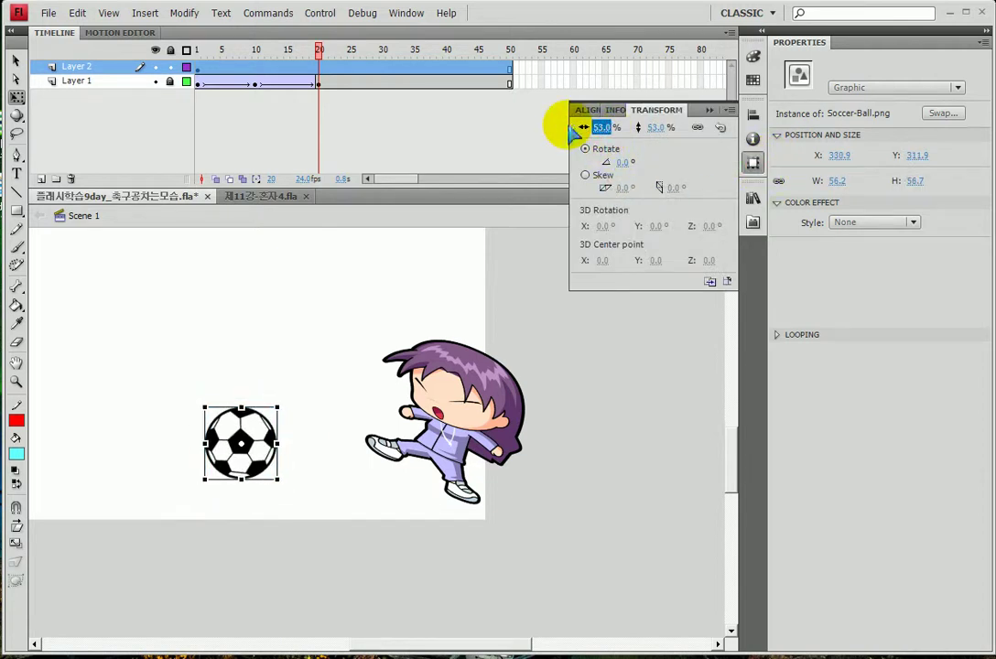
left_click(709, 109)
left_click_drag(265, 433, 362, 408)
- Lower the ball to the stage's bottom edge in front of the player, at about X 396, Y 339
left_click(16, 59)
left_click_drag(180, 386, 284, 439)
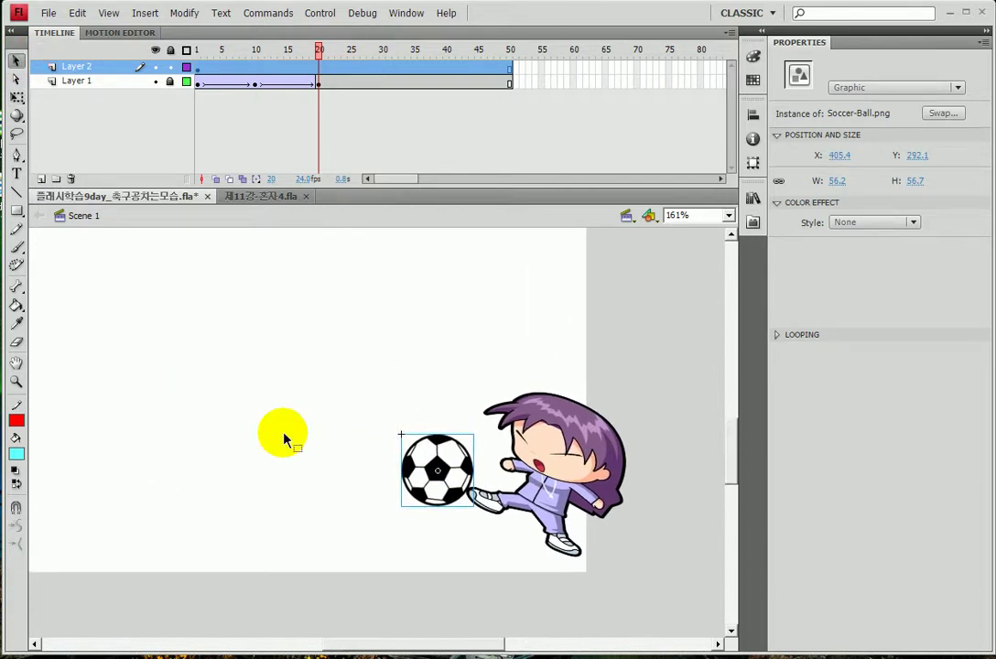
key("ctrl+minus")
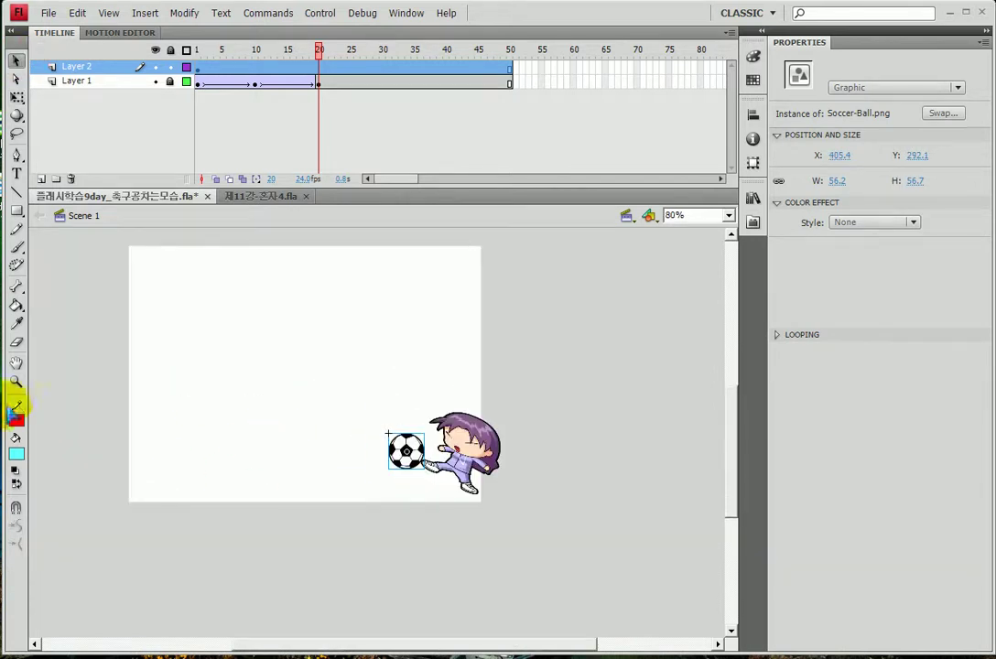
left_click_drag(188, 381, 299, 422)
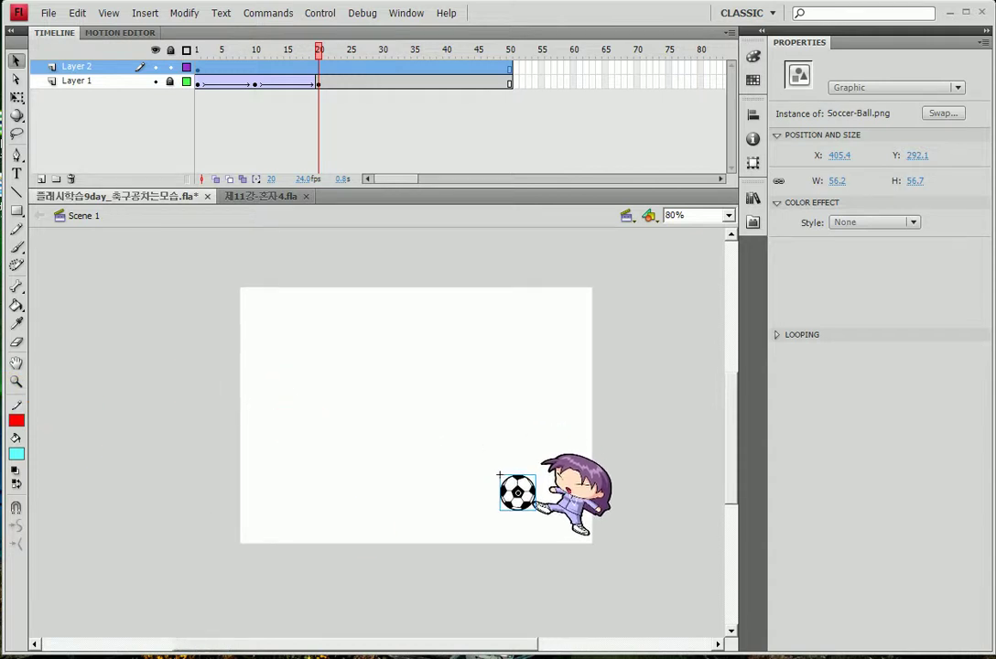
left_click(16, 61)
left_click_drag(510, 488, 504, 522)
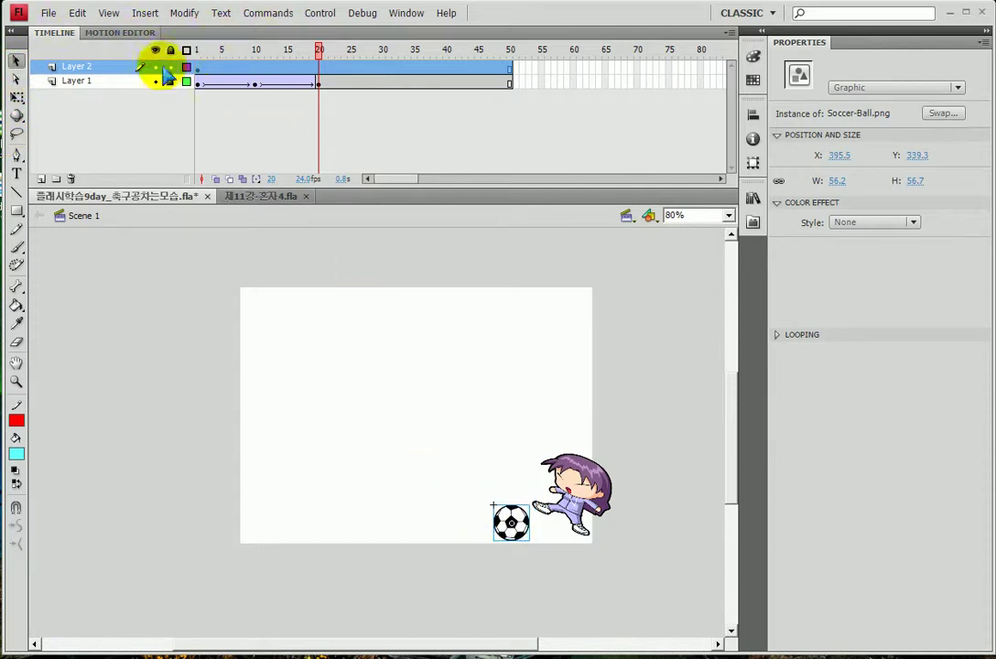
- At frame 1, nudge the ball toward the player until it touches the front foot and sits on the stage's bottom edge
left_click(199, 68)
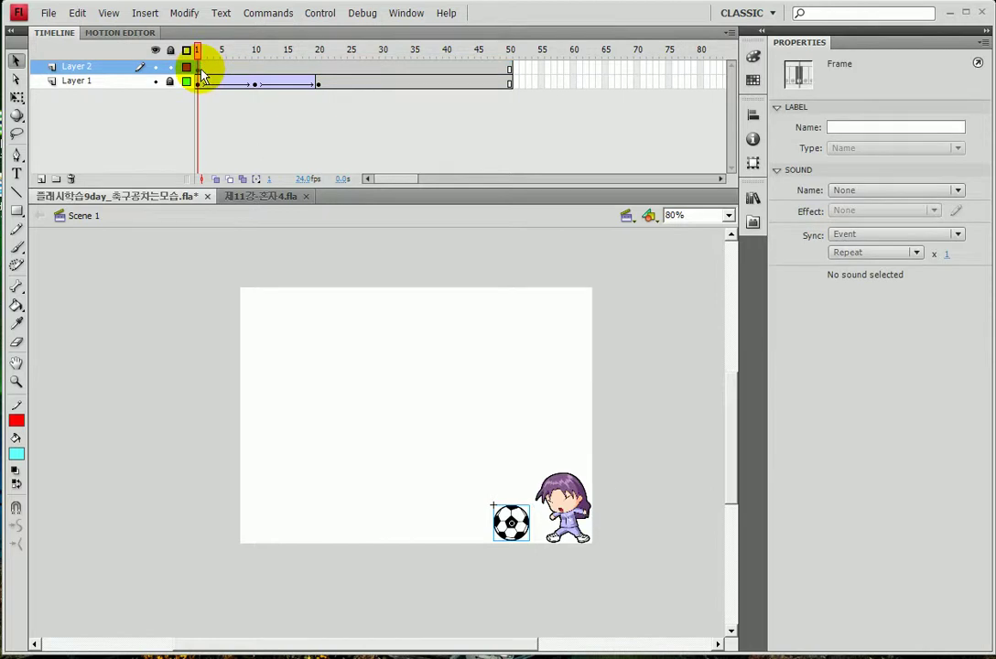
key("Right")
key("Right")
key("Right")
key("Right")
key("Right")
key("Right")
key("Right")
key("Right")
key("Right")
key("Right")
key("Right")
key("Right")
key("Right")
key("Right")
key("Right")
key("Right")
key("Right")
key("Right")
key("Right")
key("Right")
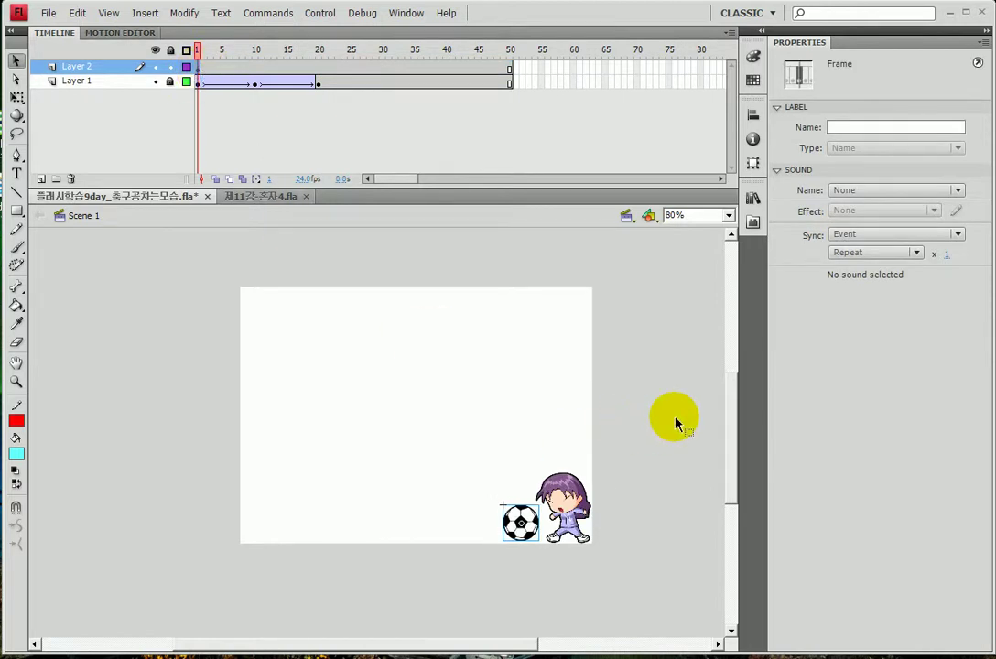
key("Right")
key("Right")
key("Right")
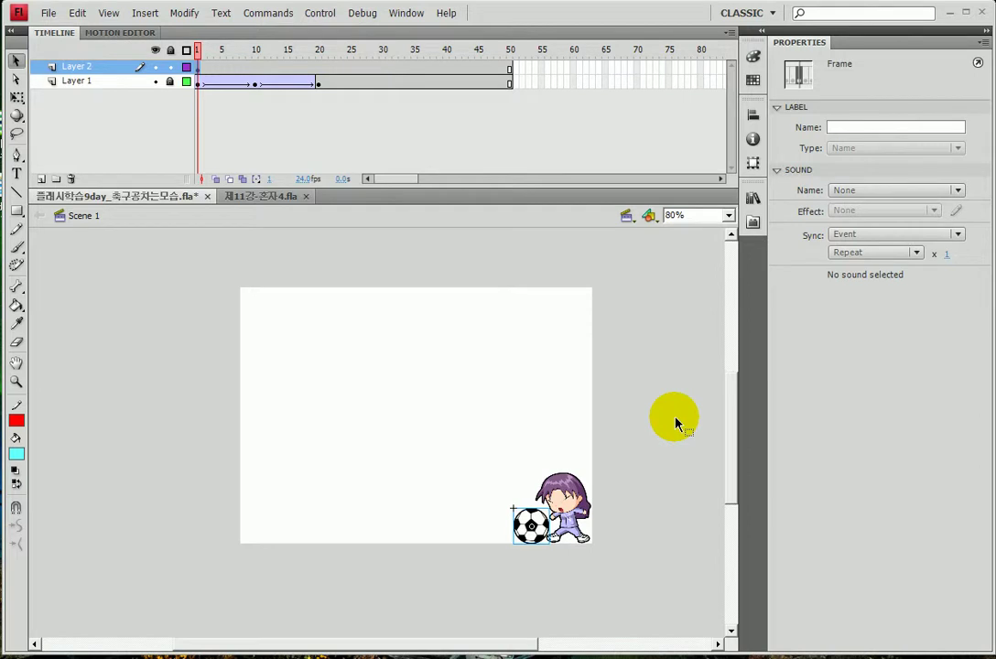
key("ctrl+=")
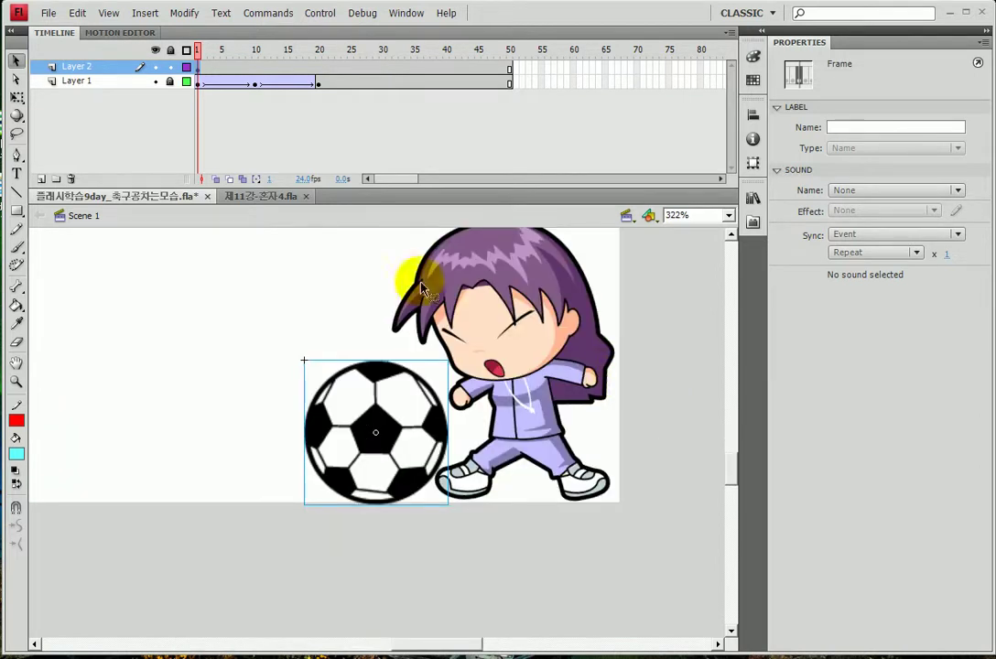
- Insert keyframes for the ball at frames 10 and 20 of Layer 2, checking its position against the player's poses
left_click(256, 68)
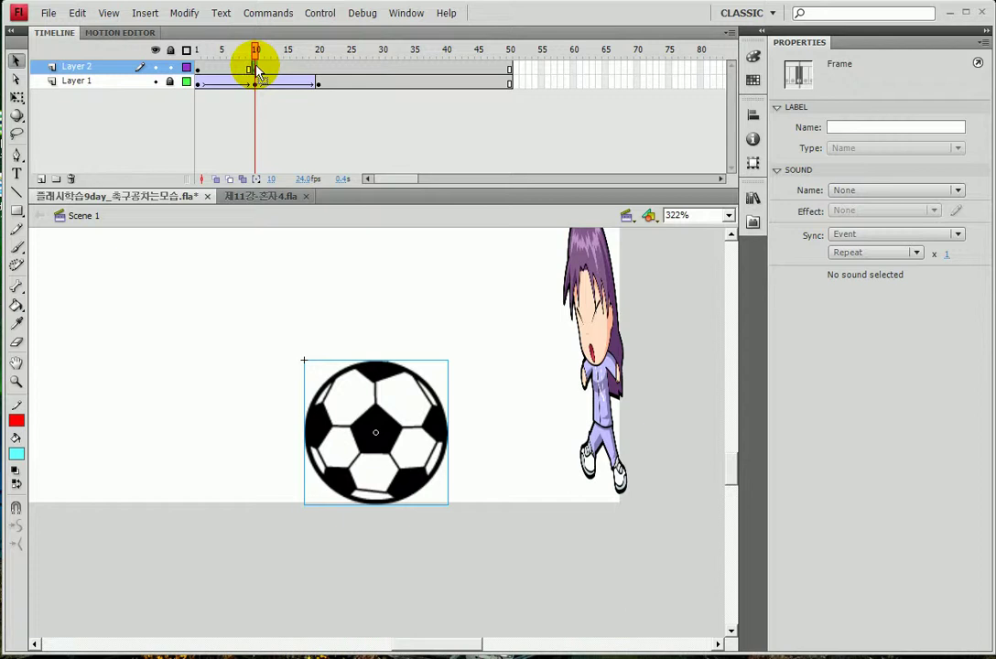
left_click(322, 70)
left_click(326, 73)
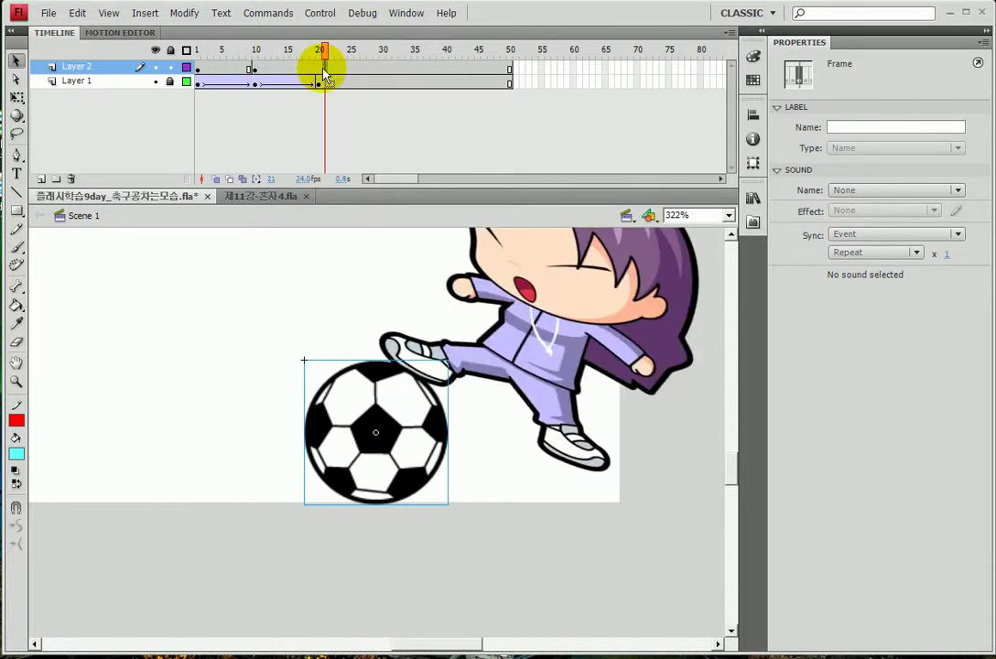
left_click(288, 50)
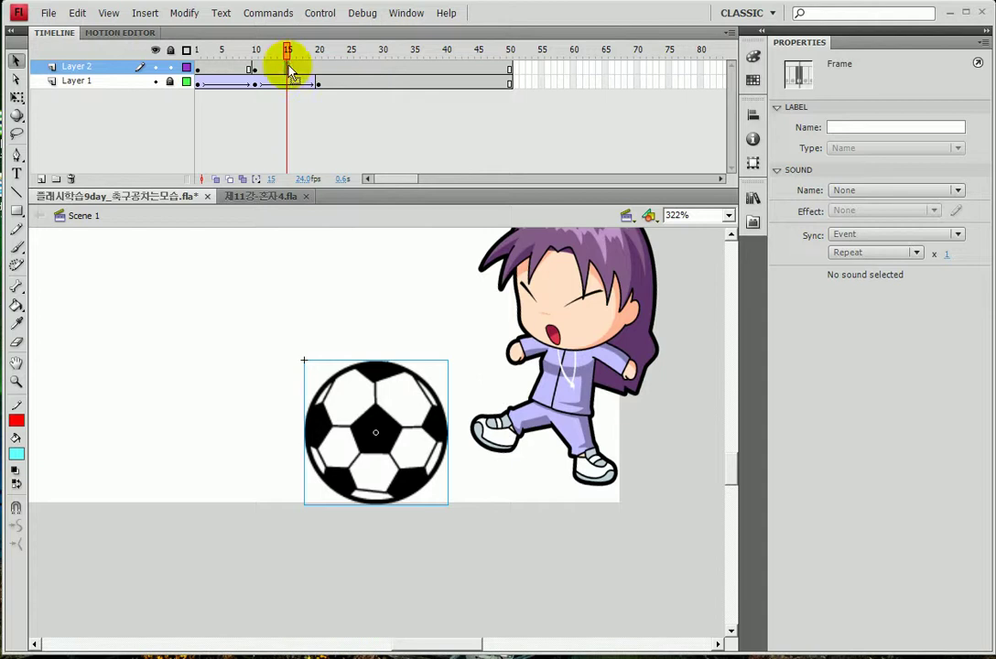
left_click(198, 71)
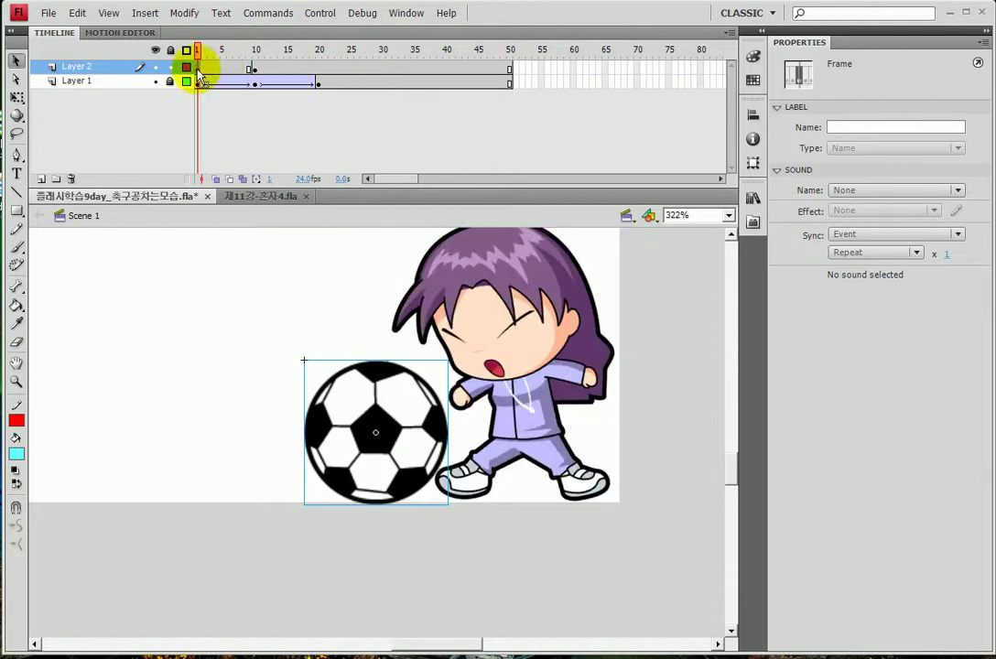
left_click_drag(205, 76, 293, 84)
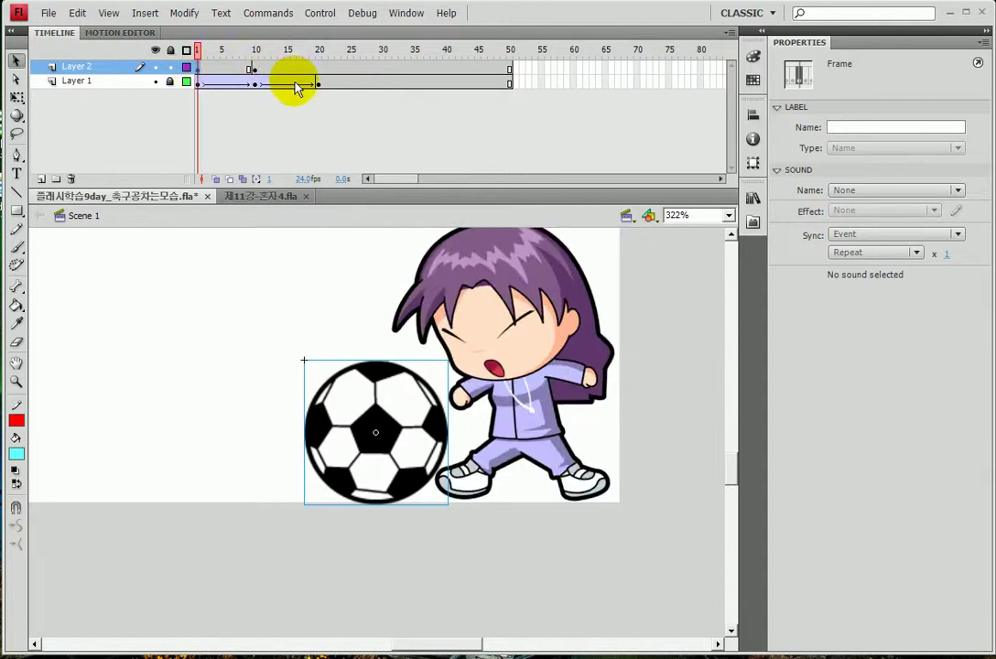
left_click(255, 70)
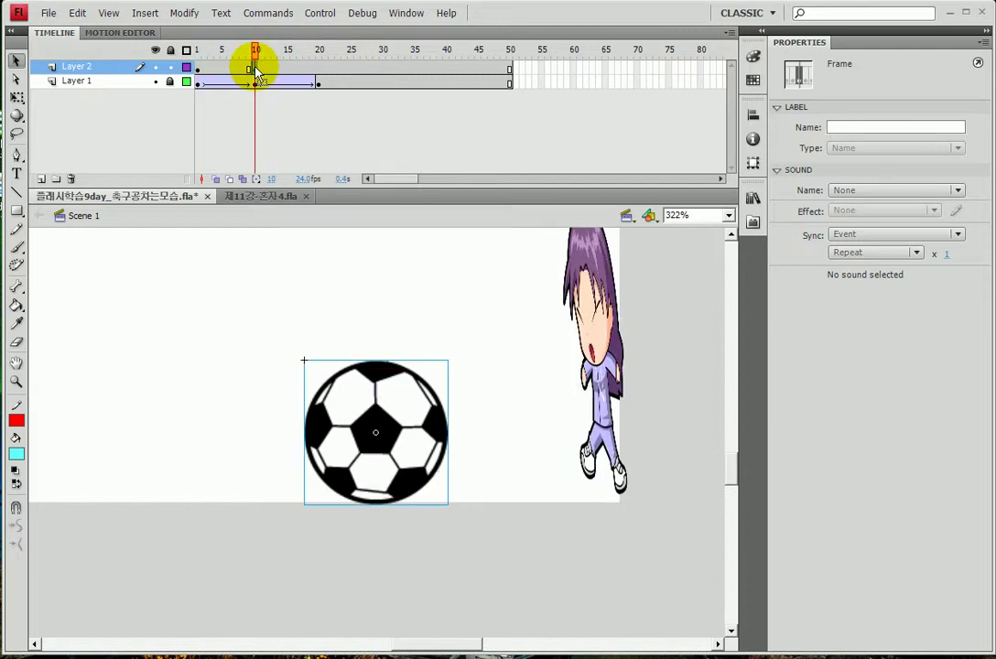
left_click(320, 84)
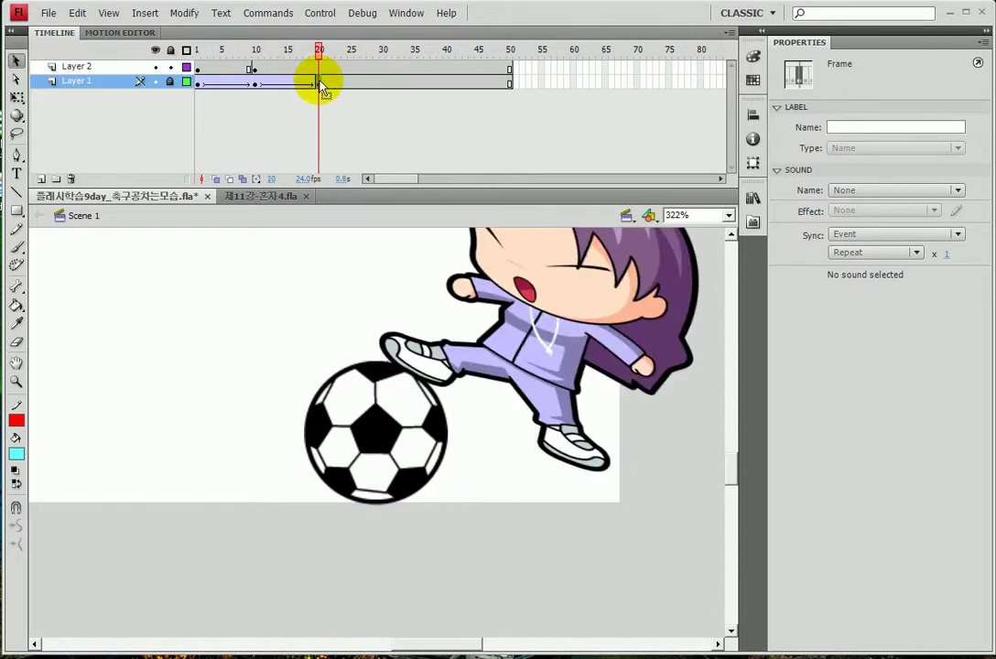
left_click(319, 67)
left_click(321, 70)
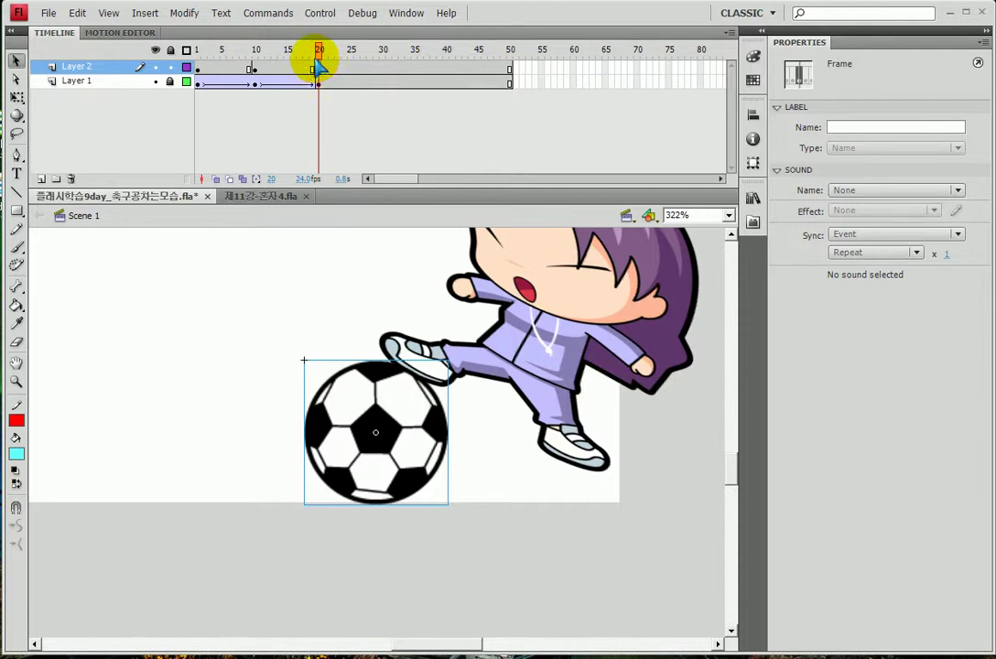
- Unlock Layer 1, rotate and skew the player at frame 20 to about 161 × 168 px with the foot above the ball, and relock the layer
left_click(169, 82)
left_click(271, 84)
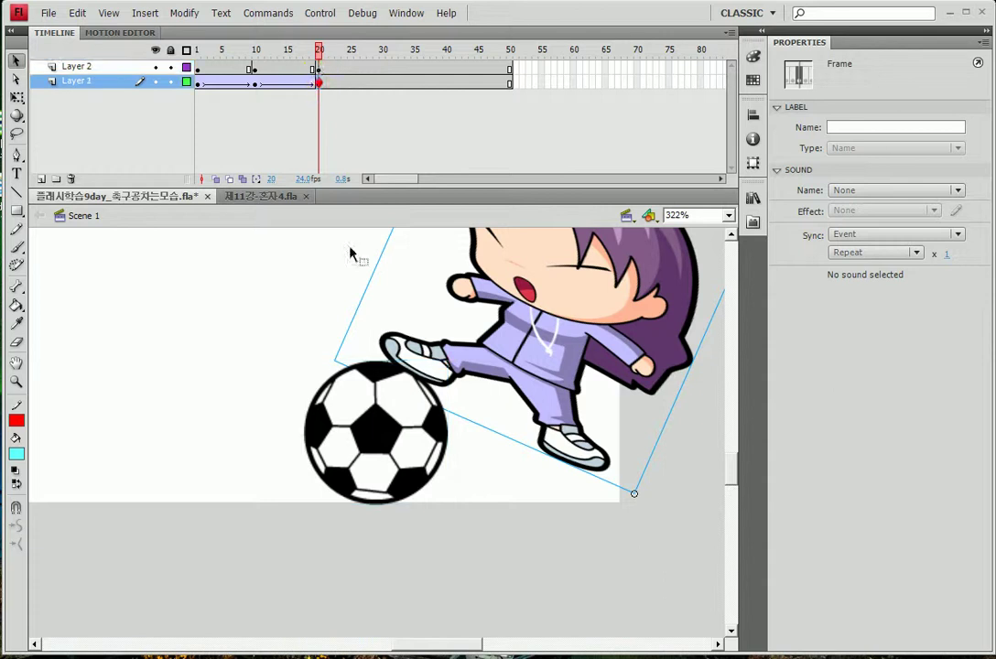
left_click(16, 96)
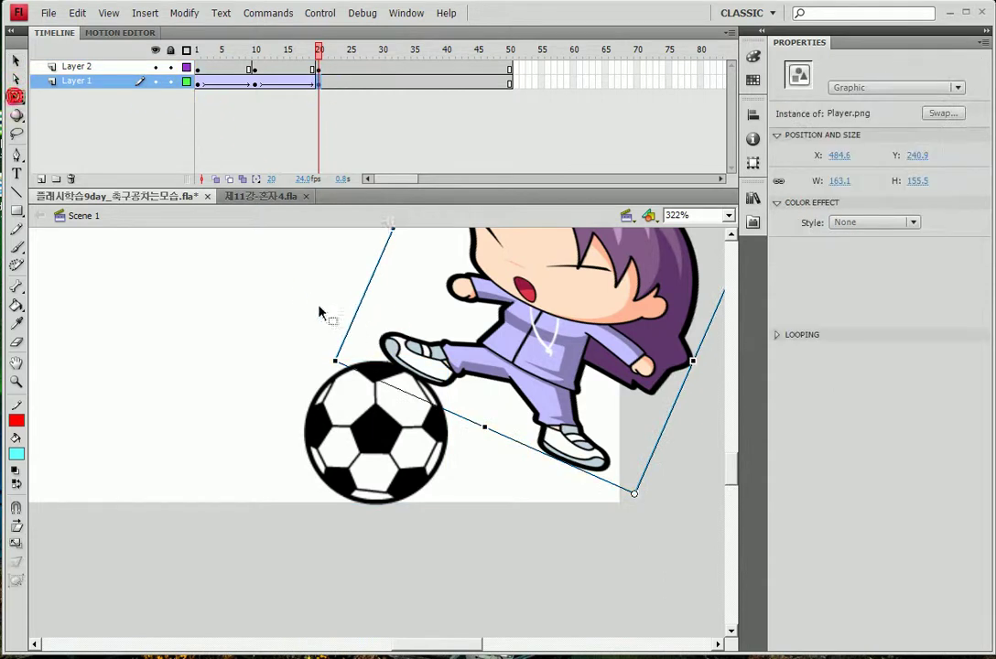
scroll(268, 356, "up", 2)
left_click_drag(335, 414, 326, 445)
left_click_drag(372, 306, 320, 311)
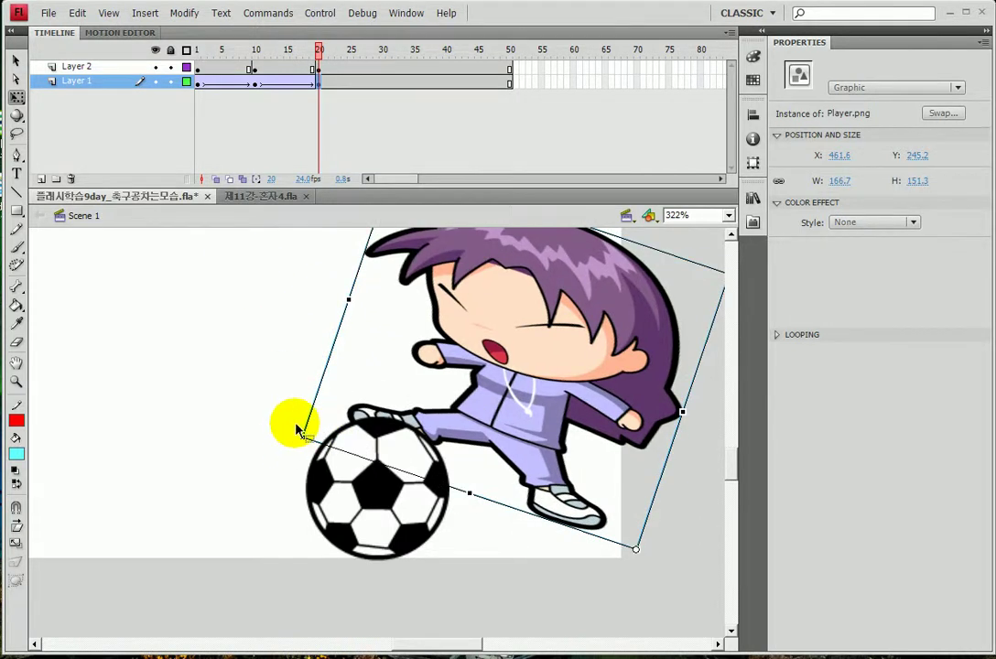
left_click_drag(305, 417, 333, 383)
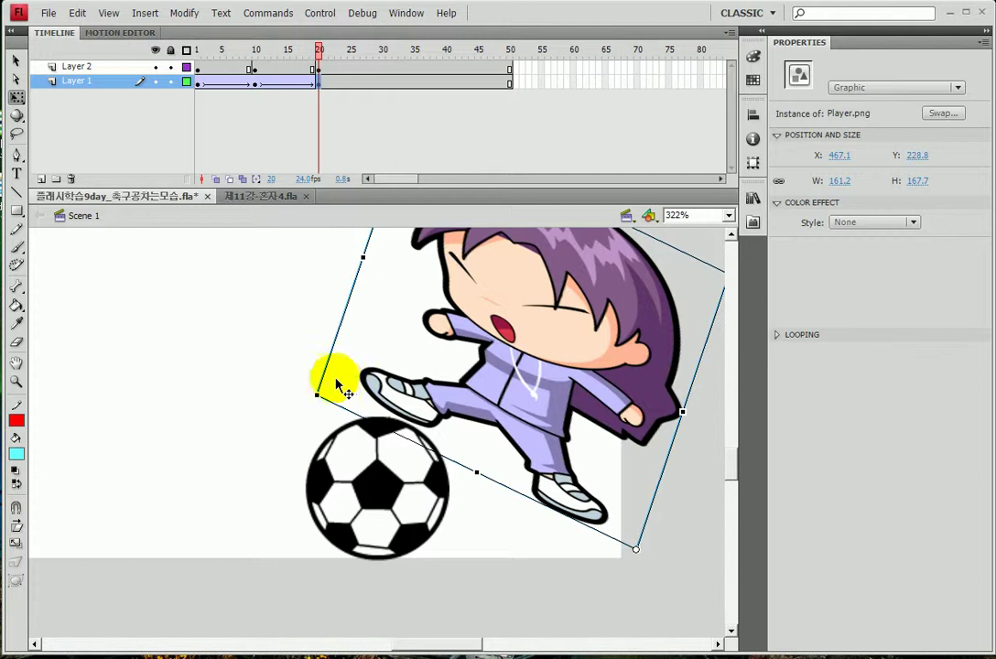
left_click(174, 84)
- Insert a keyframe at frame 50 of Layer 2, shrink the ball to about 32 px and move it beyond the stage's left edge, about X -30, Y 64
left_click(316, 70)
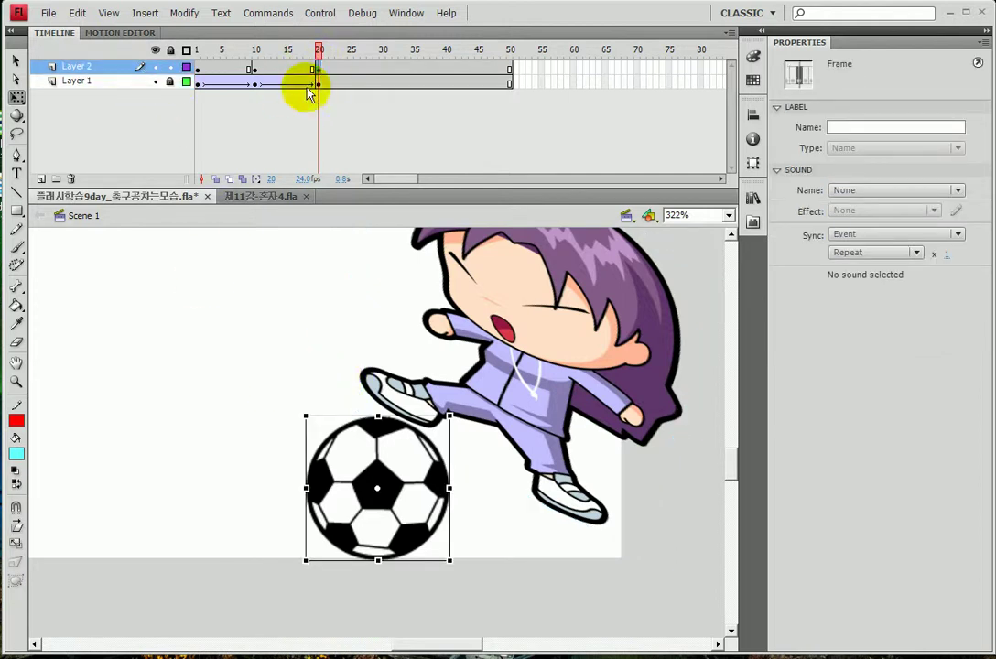
key("ctrl+1")
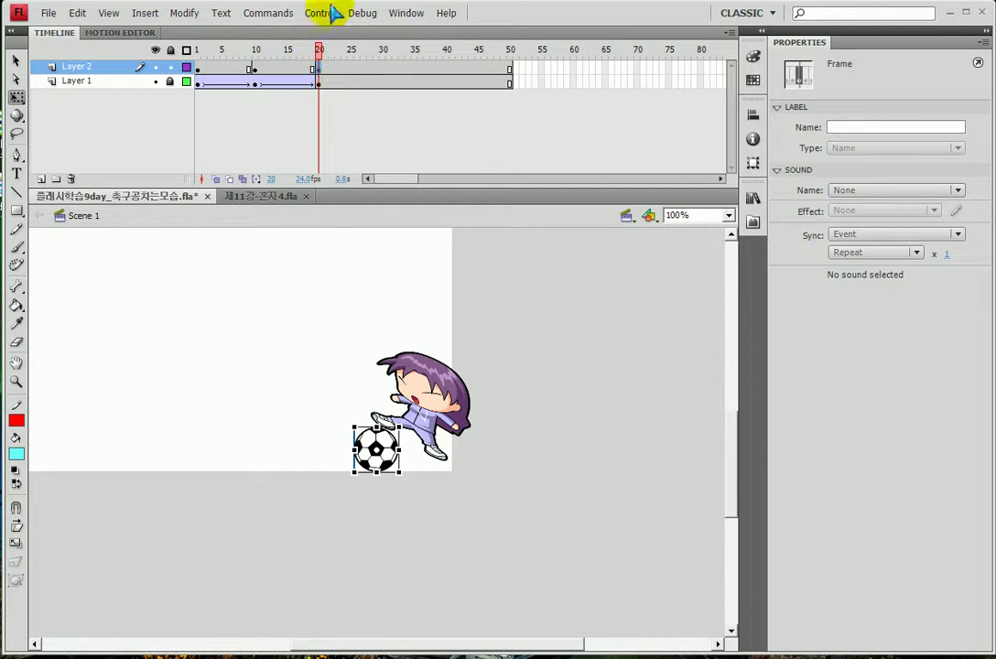
left_click(509, 71)
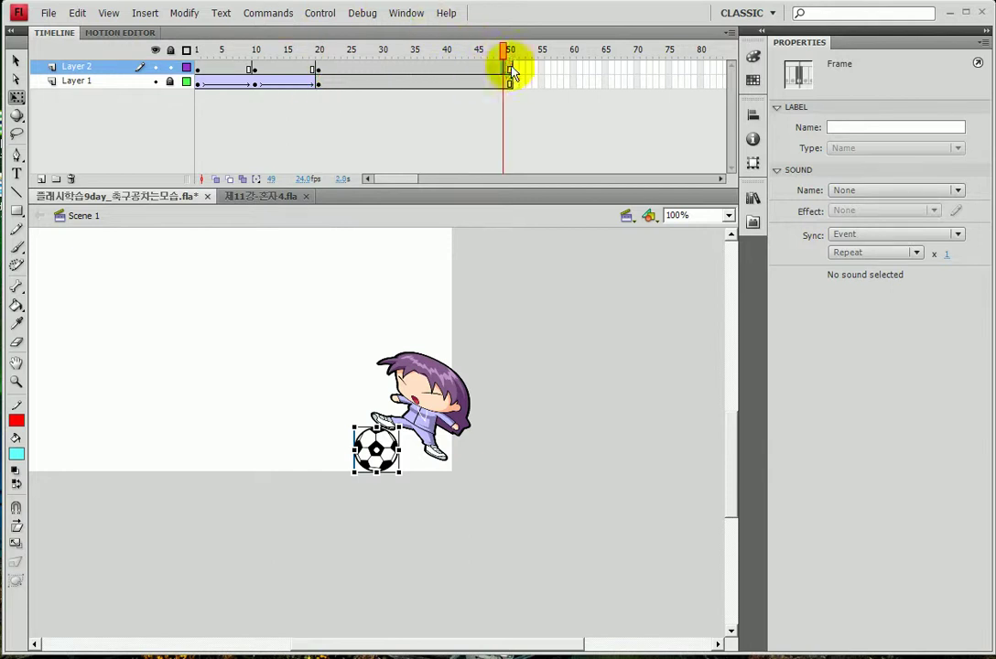
left_click(510, 72)
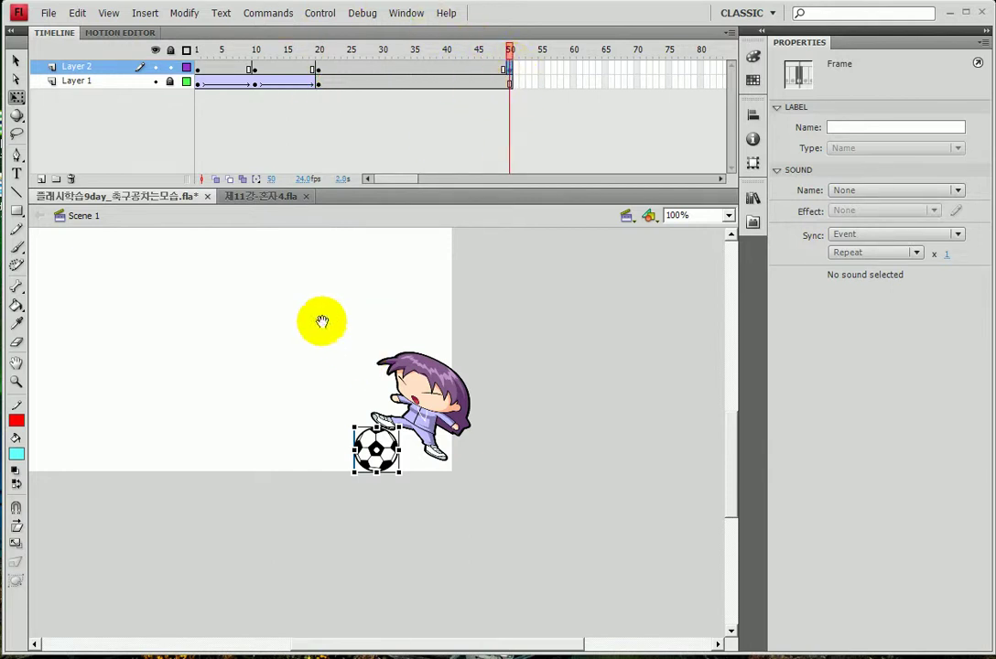
left_click_drag(80, 234, 307, 310)
left_click_drag(590, 523, 209, 277)
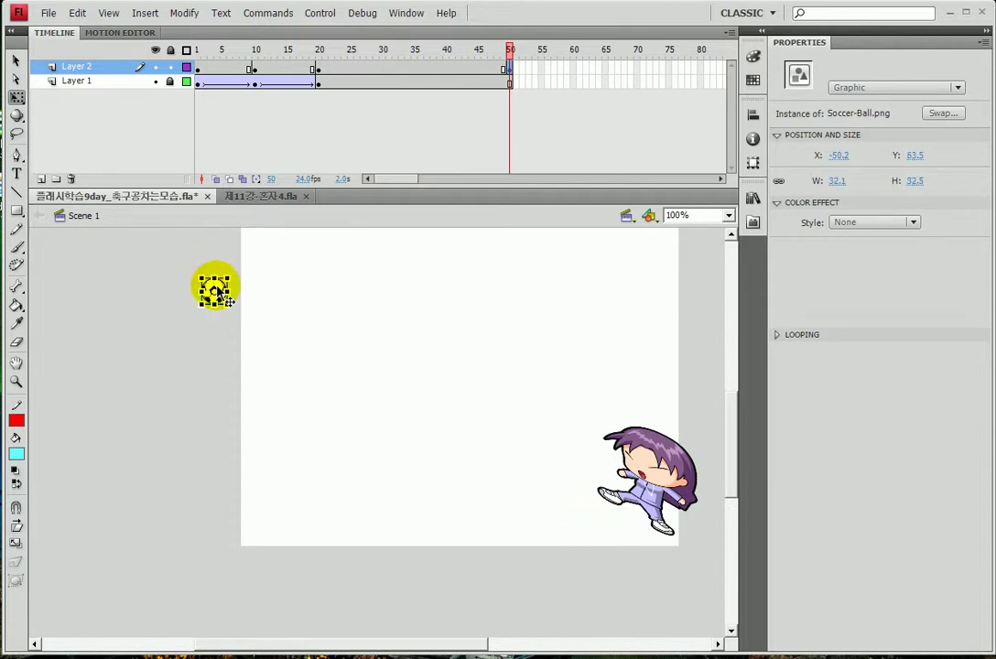
key("shift+Right")
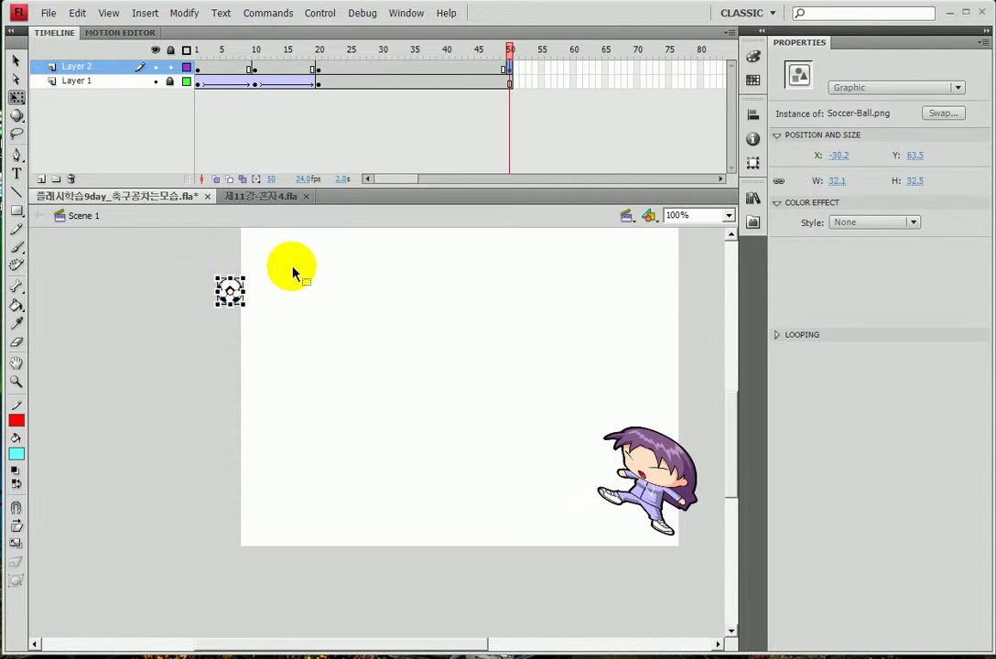
- Create a classic tween for the ball between frames 20 and 50 of Layer 2, and test the movie
right_click(423, 69)
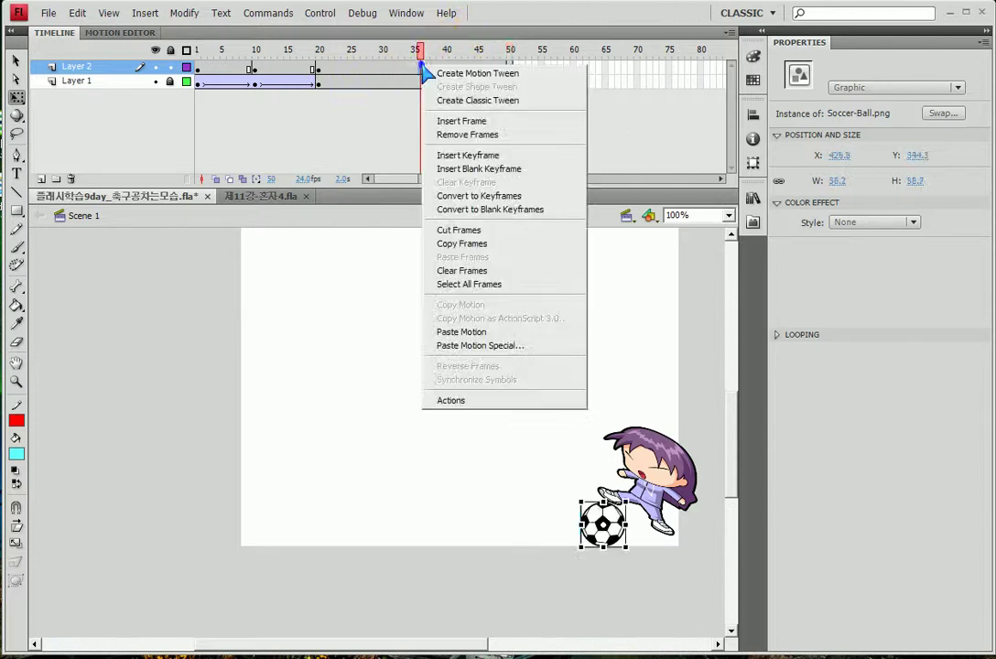
left_click(454, 99)
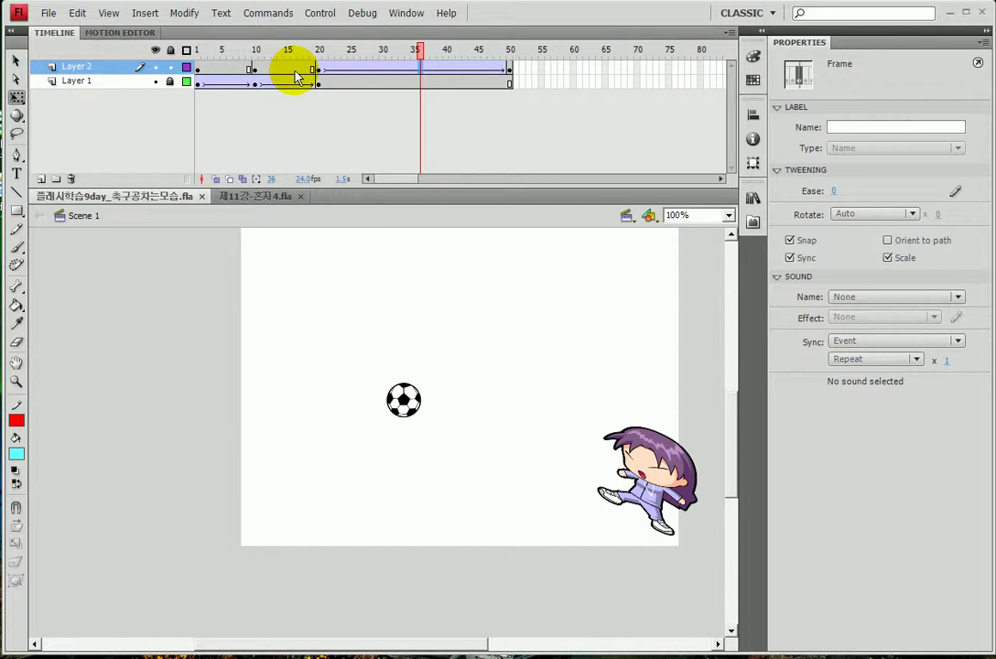
key("ctrl+Return")
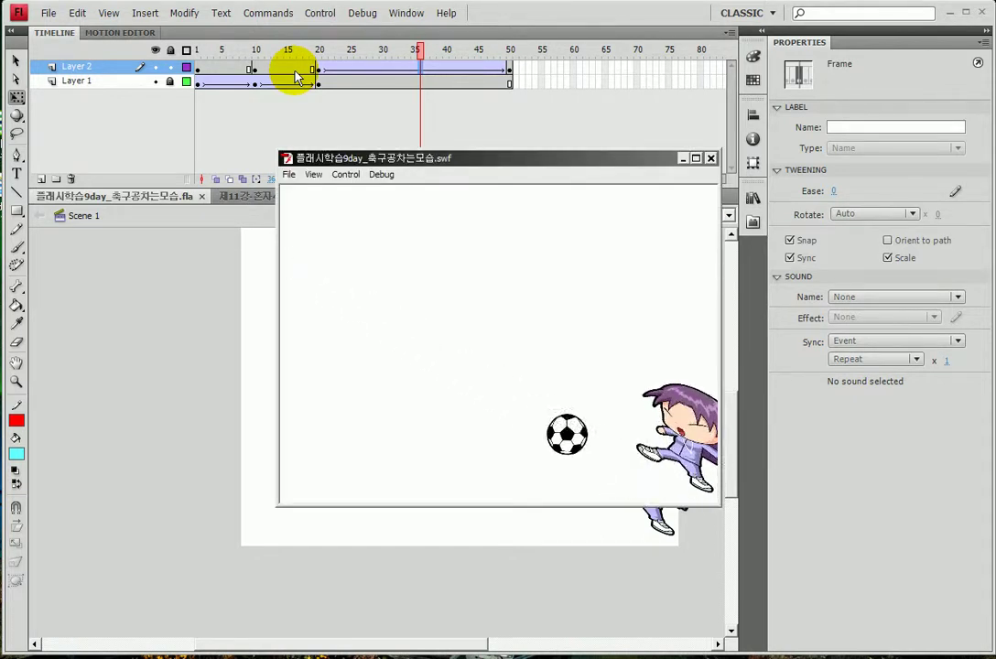
left_click(711, 157)
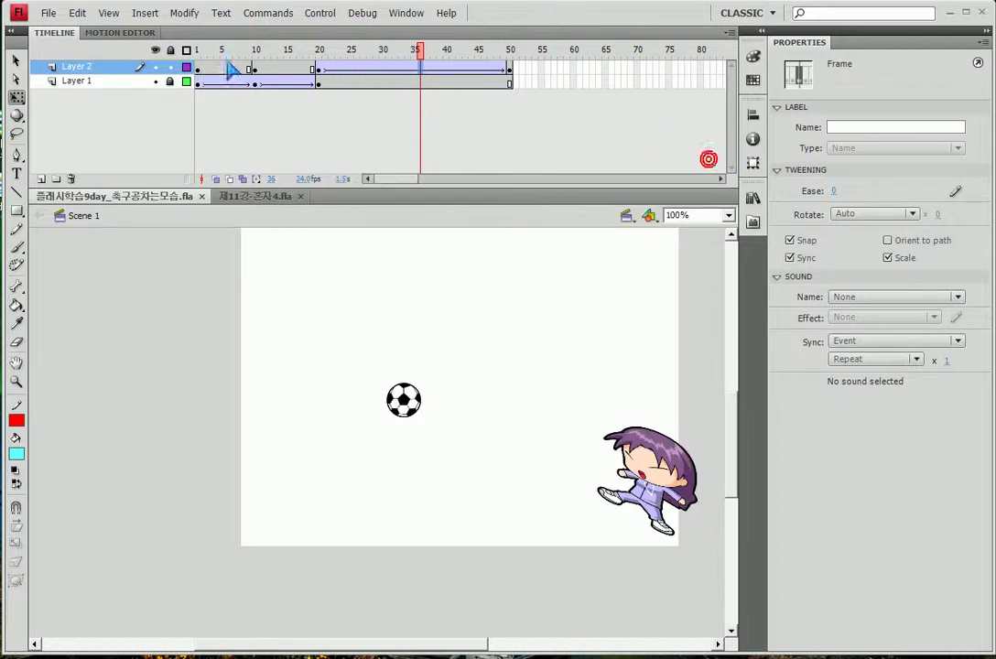
- Move the ball's frame 20 keyframe in Layer 2 to frame 15 and test the movie again
left_click(318, 70)
left_click_drag(318, 70, 289, 74)
key("ctrl+Return")
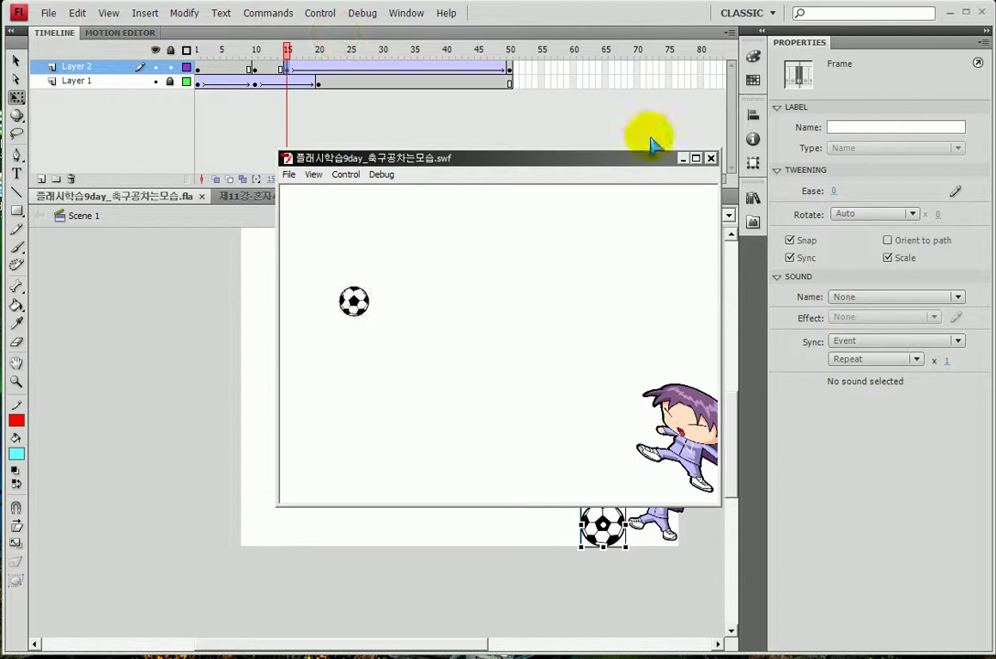
left_click(710, 157)
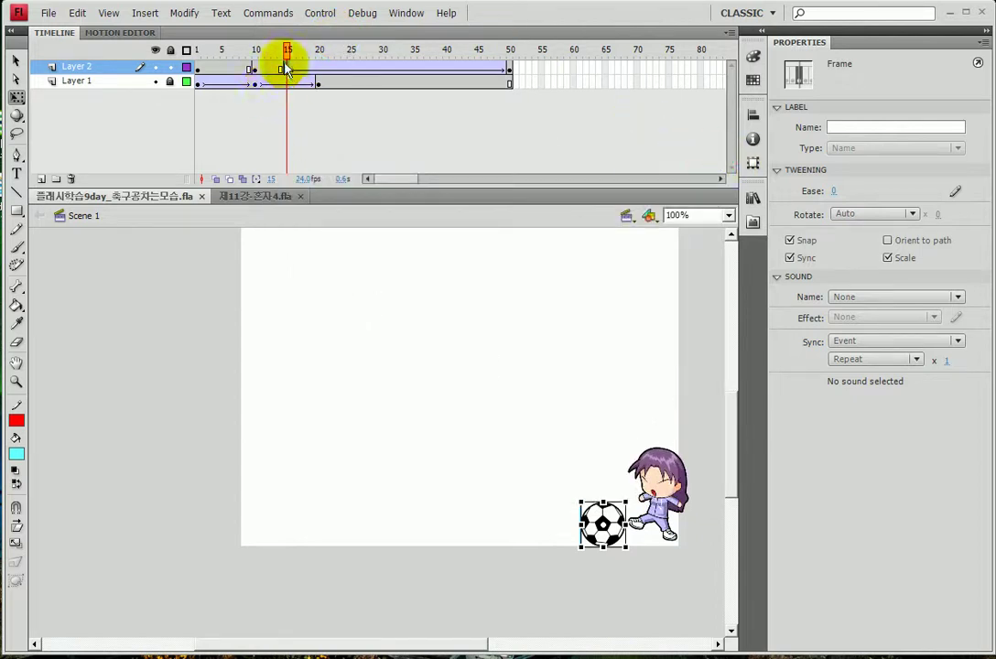
- Check the ball's keyframe at frame 10 of Layer 2 and replay the movie to examine the kick's timing
left_click(255, 68)
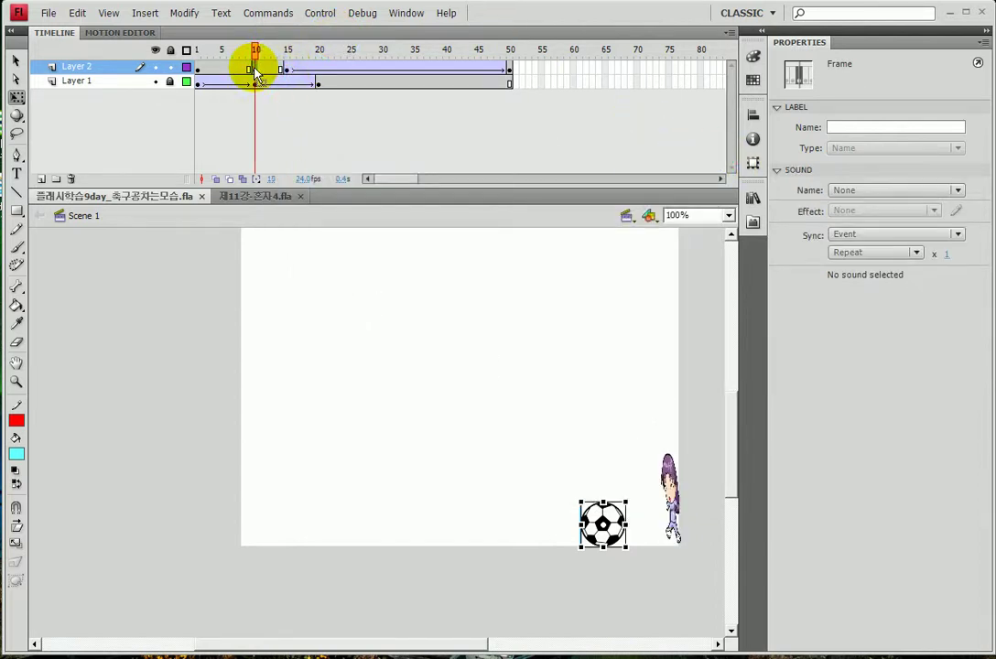
key("F6")
left_click(256, 70)
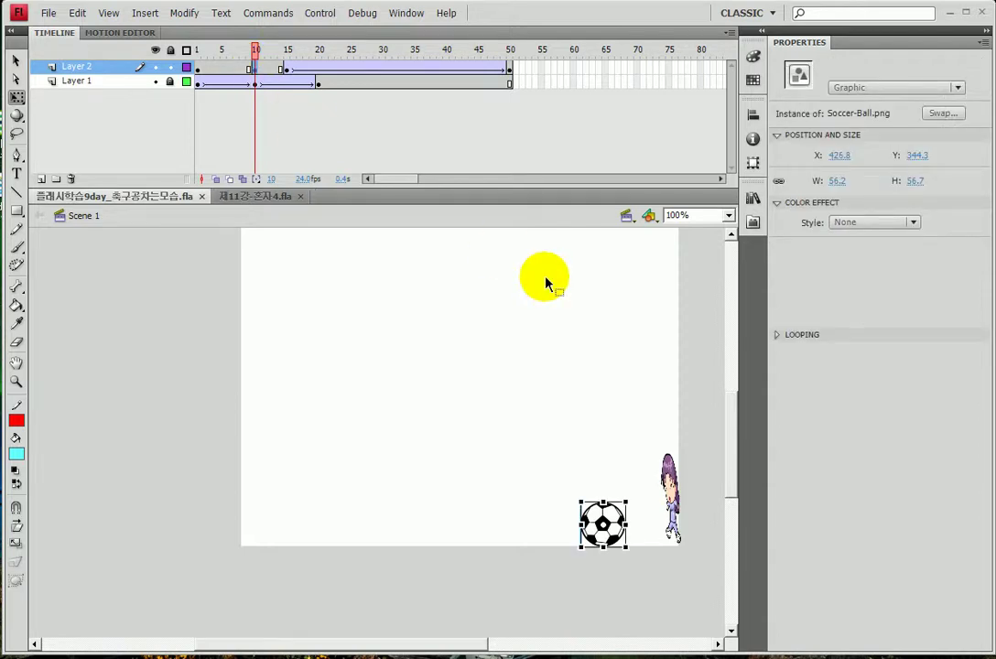
key("ctrl+Return")
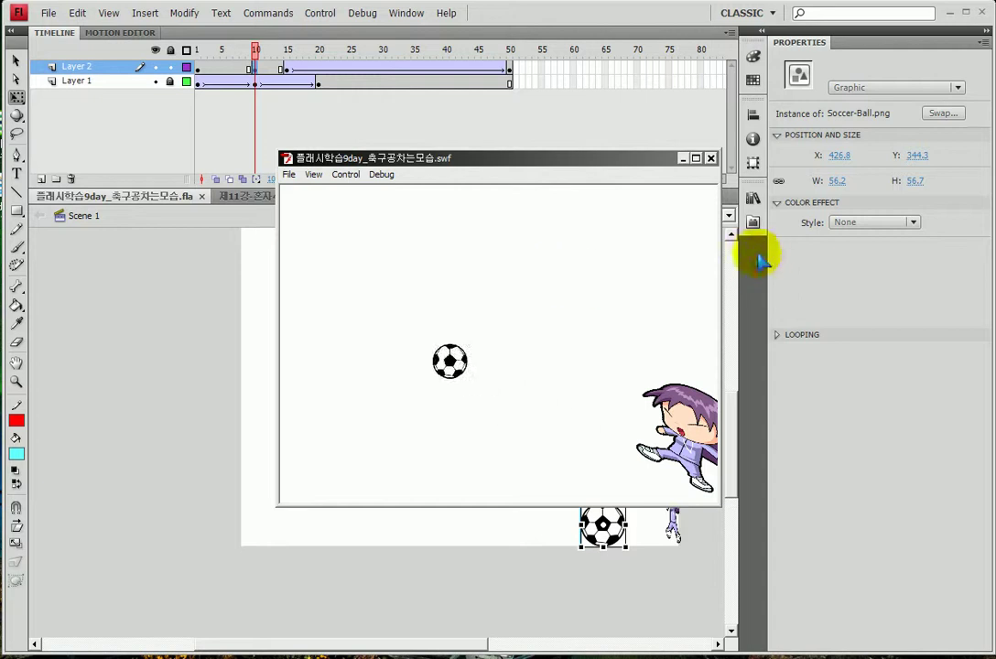
left_click(711, 158)
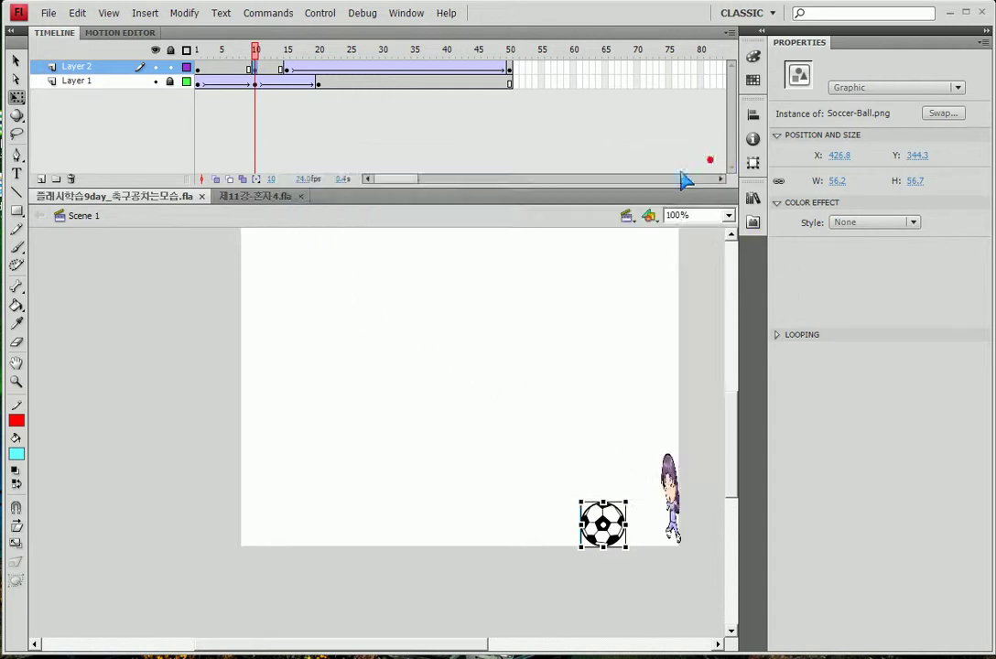
- Unlock Layer 1 and compare the player's kicking pose with the ball's position at frames 15 and 20
left_click(278, 83)
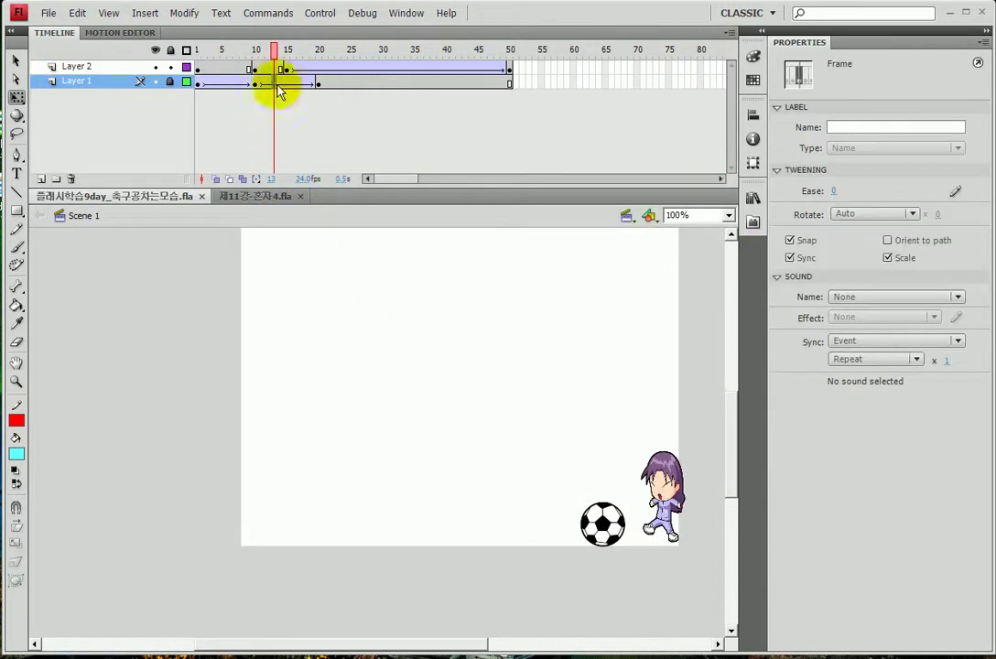
key("period")
key("period")
key("period")
left_click(320, 83)
left_click(170, 81)
left_click(652, 485)
left_click_drag(587, 513, 601, 445)
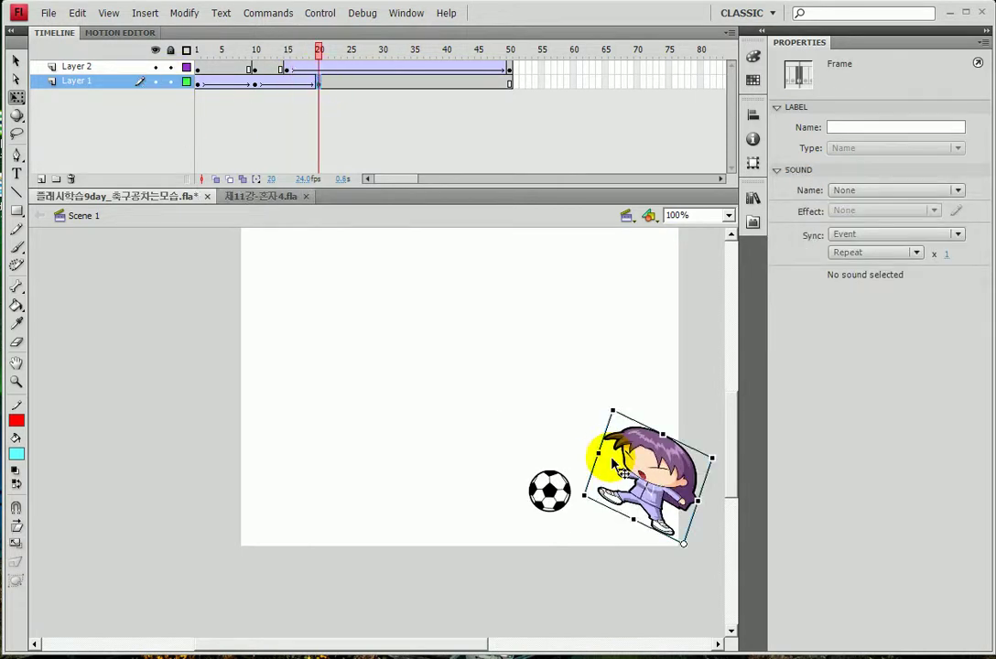
left_click(287, 83)
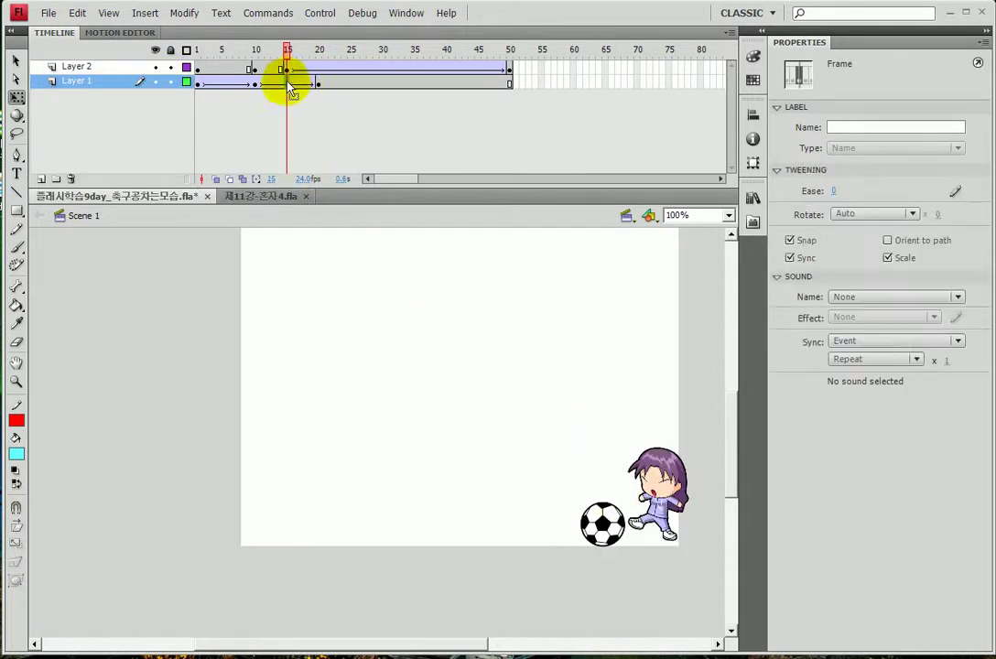
left_click(677, 493)
left_click(632, 447)
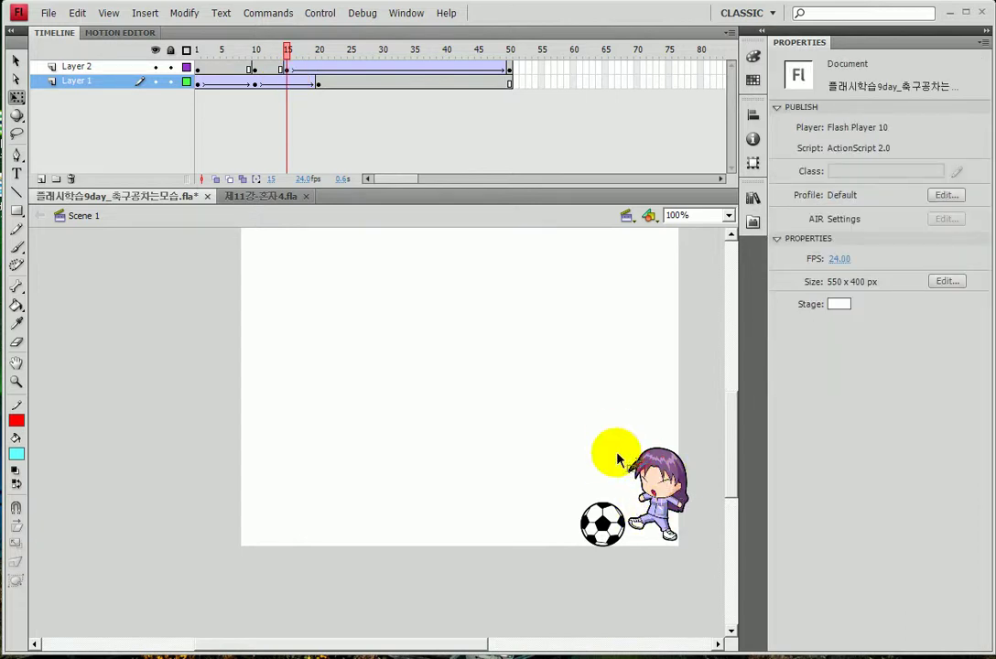
left_click(318, 84)
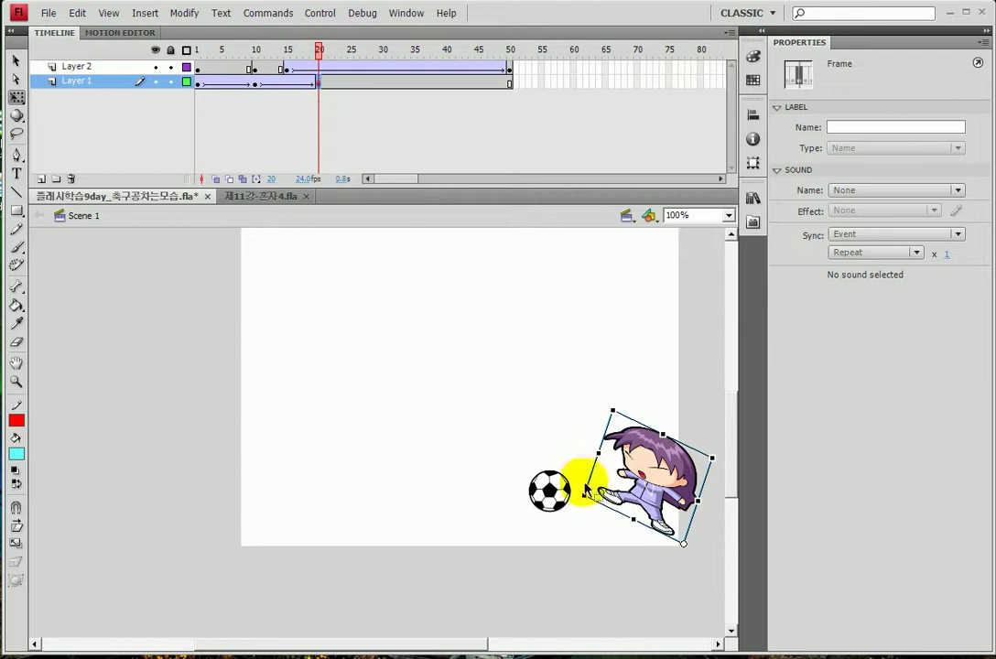
- At frame 10 of Layer 1, tilt the player's head slightly toward the ball, to about 38 × 116 px overall
left_click(254, 81)
left_click(668, 497)
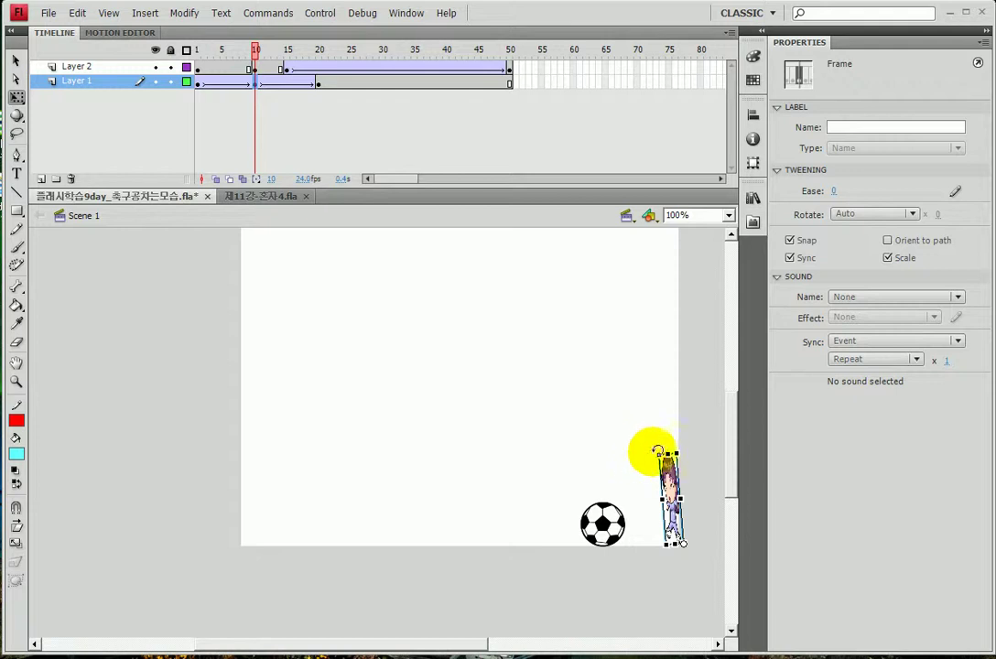
left_click(655, 447)
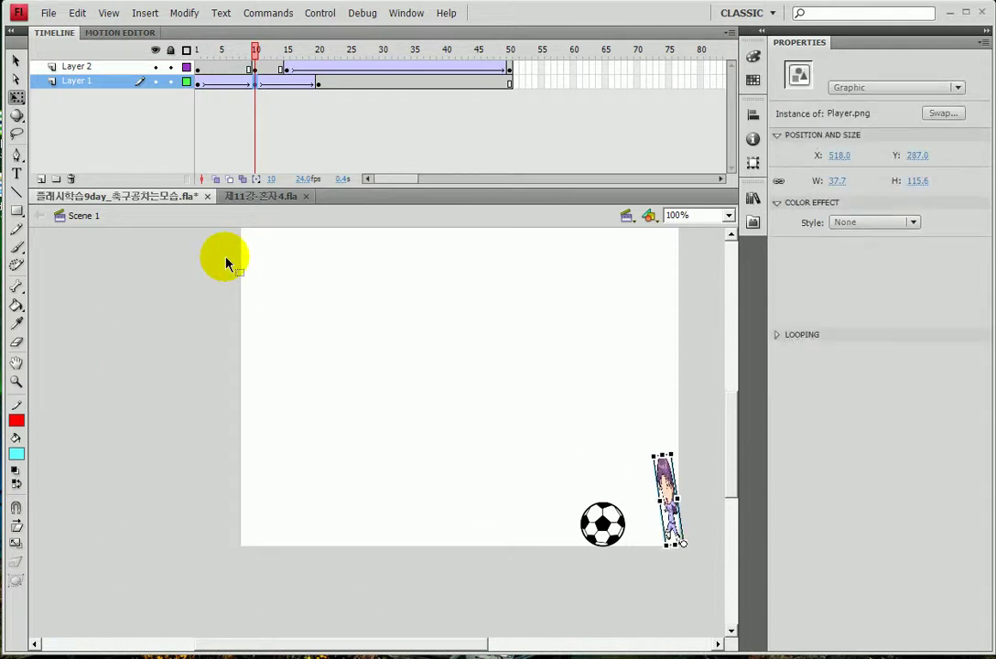
- At frame 20 of Layer 1, enlarge the player toward the ball to about 176 × 175 px and test the movie
left_click(318, 85)
left_click(612, 449)
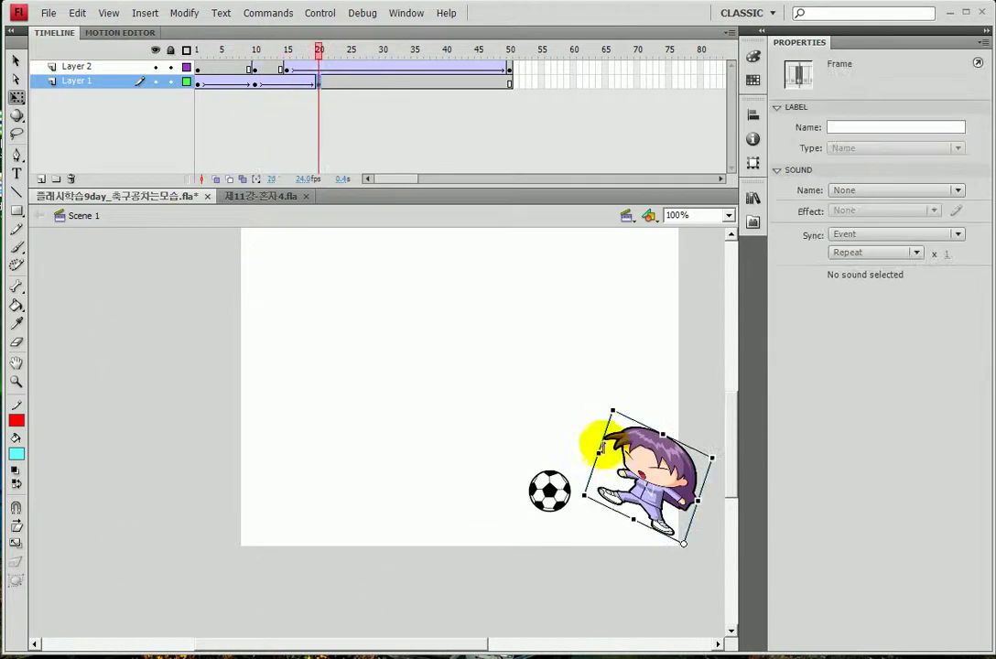
left_click_drag(597, 451, 586, 449)
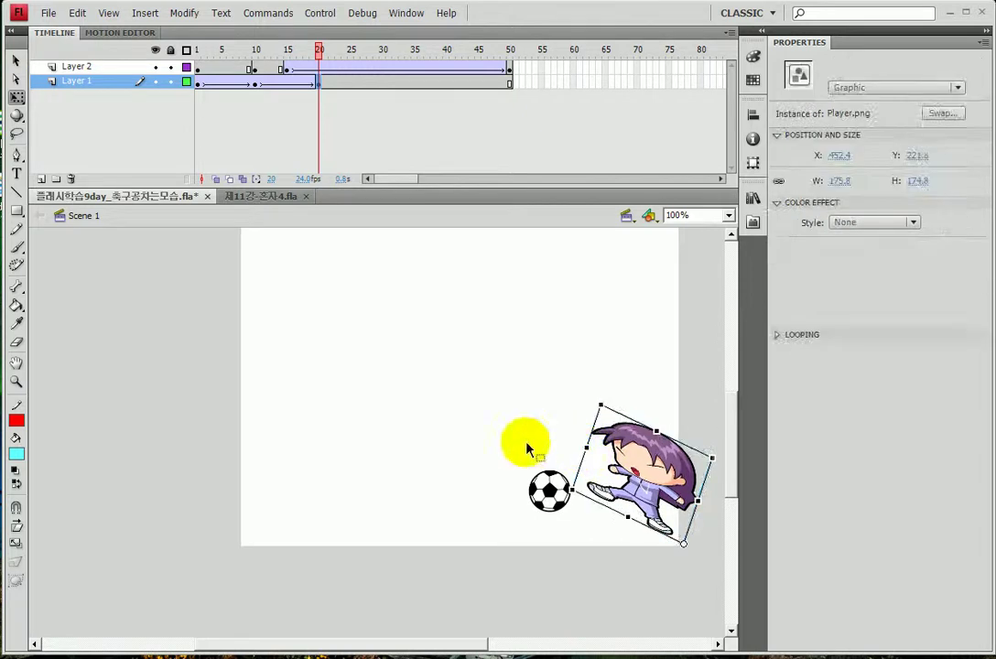
key("ctrl+Return")
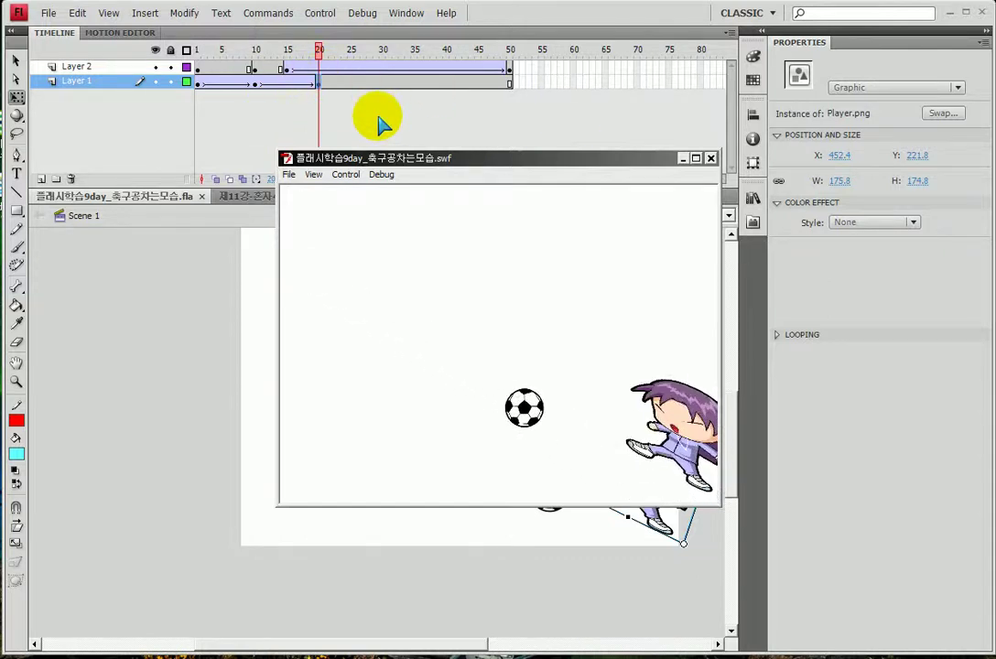
left_click(710, 158)
- Clear the ball's keyframe at frame 10 of Layer 2 and deselect everything
left_click(256, 68)
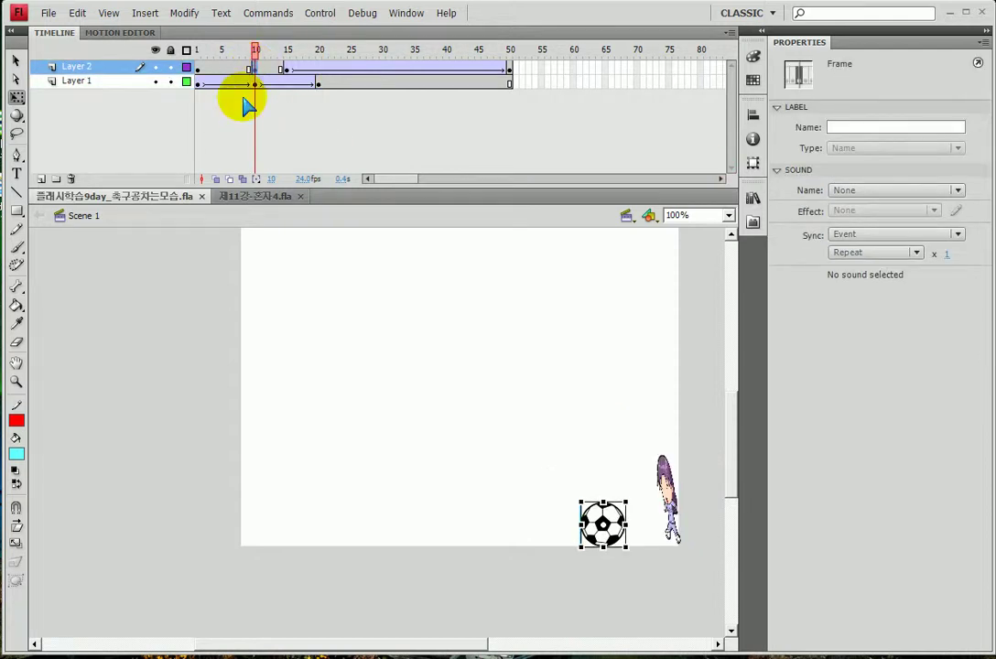
key("shift+F6")
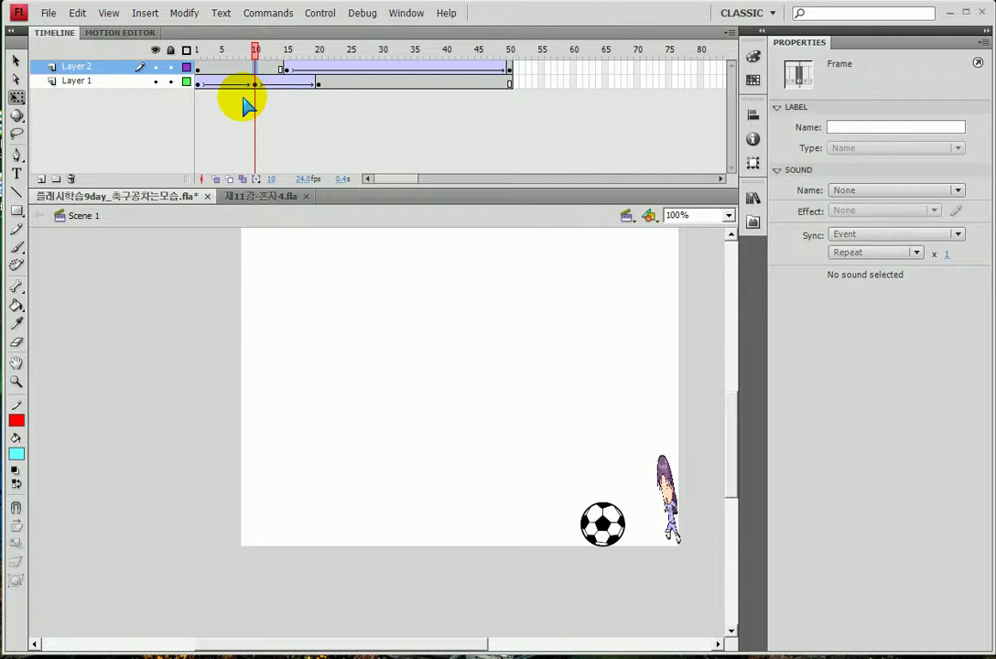
left_click(302, 151)
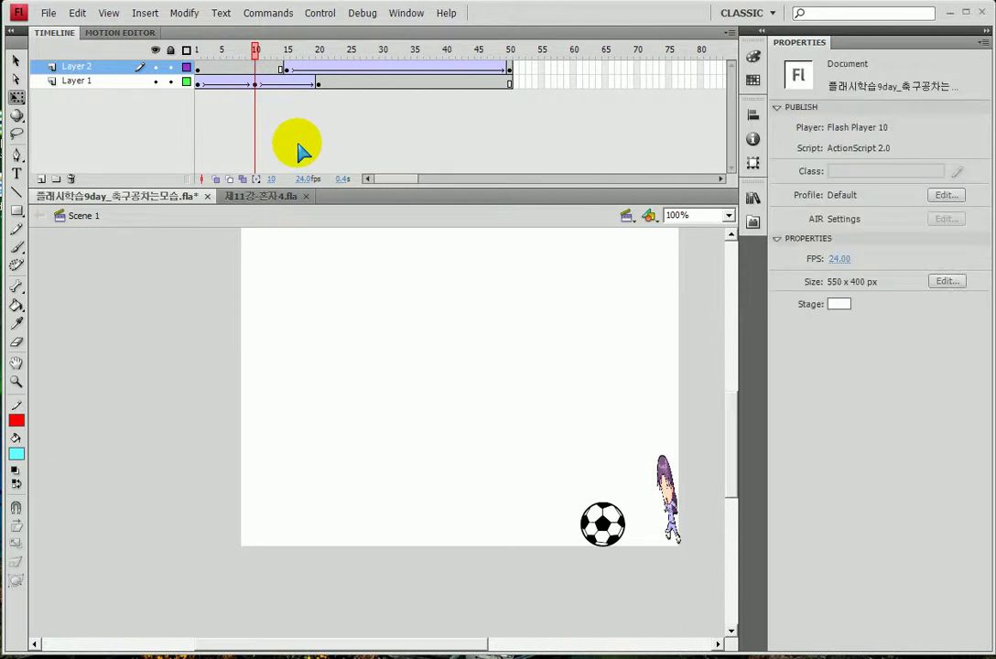